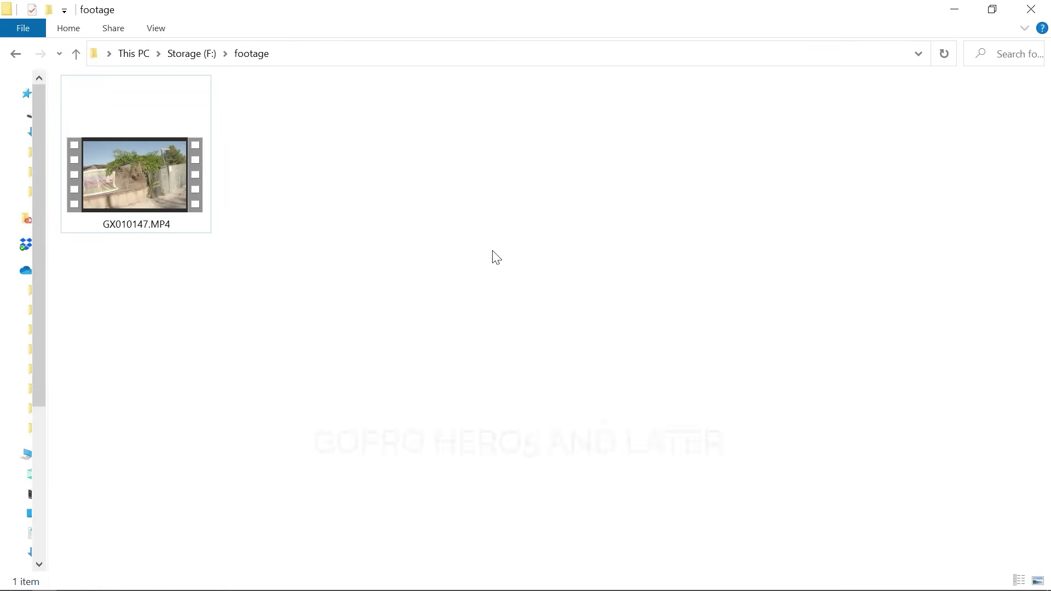
# Step: Switch to the Telemetry Extractor Premium for GoPro window from the taskbar
pyautogui.click(719, 581)
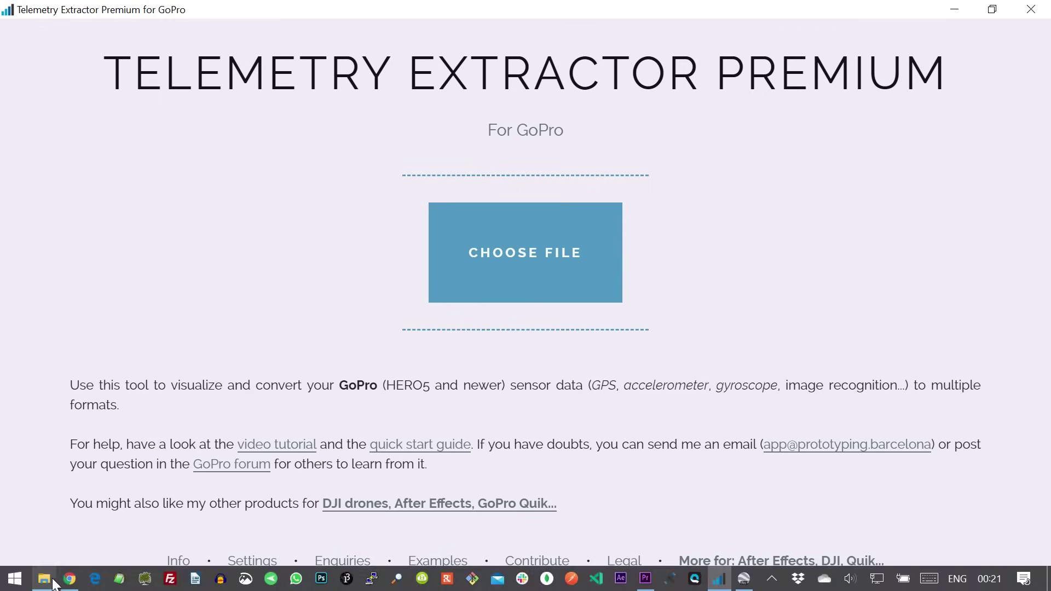
# Step: Drop GX010147.MP4 from the footage folder onto the extractor and select its GPS stream
pyautogui.click(68, 579)
pyautogui.moveTo(237, 17); pyautogui.dragTo(818, 82)
pyautogui.moveTo(777, 224); pyautogui.dragTo(481, 265)
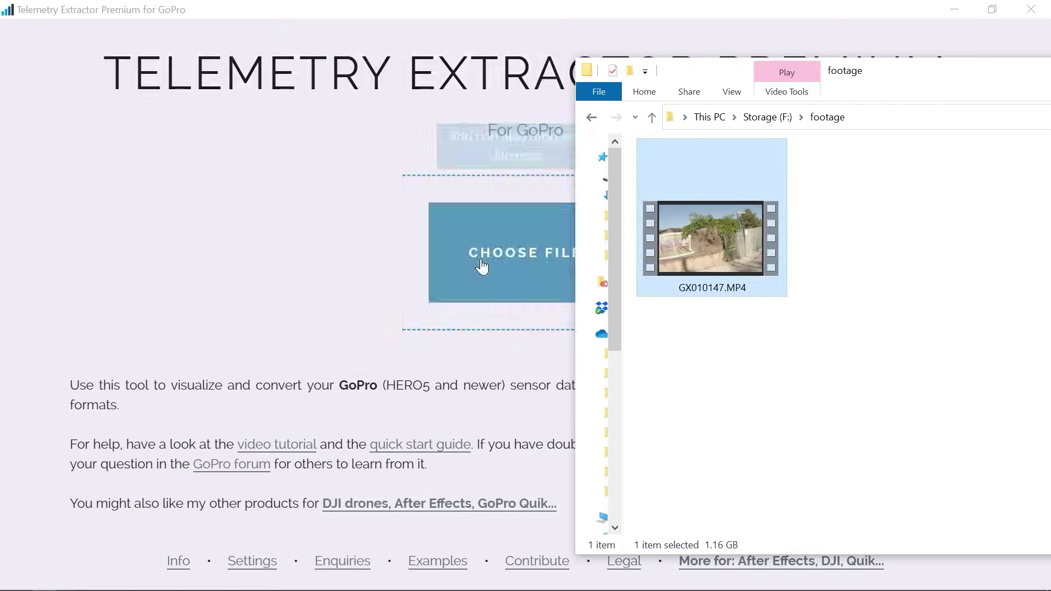
pyautogui.click(459, 6)
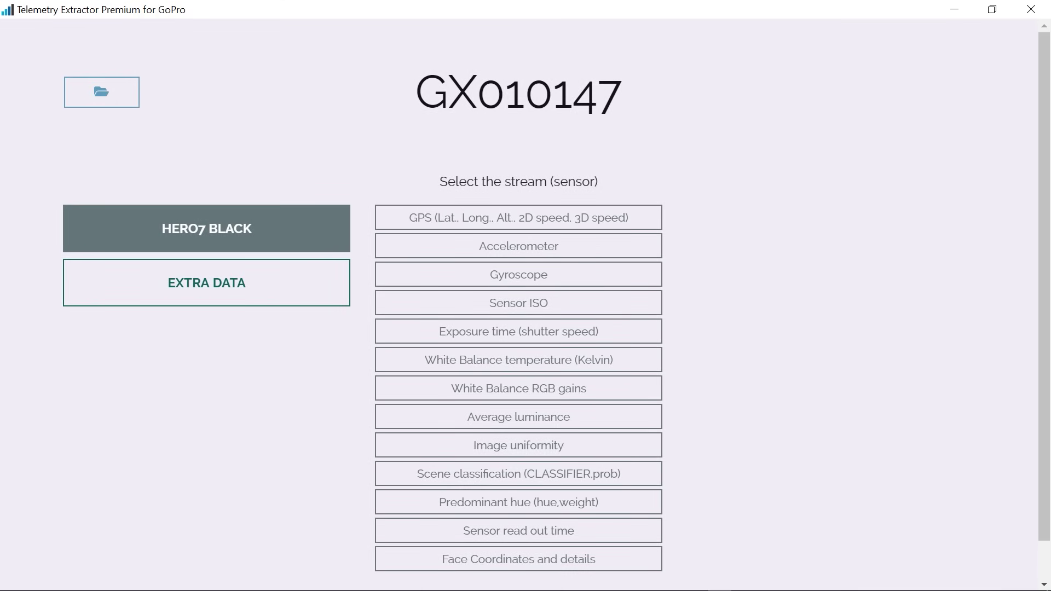
pyautogui.click(496, 219)
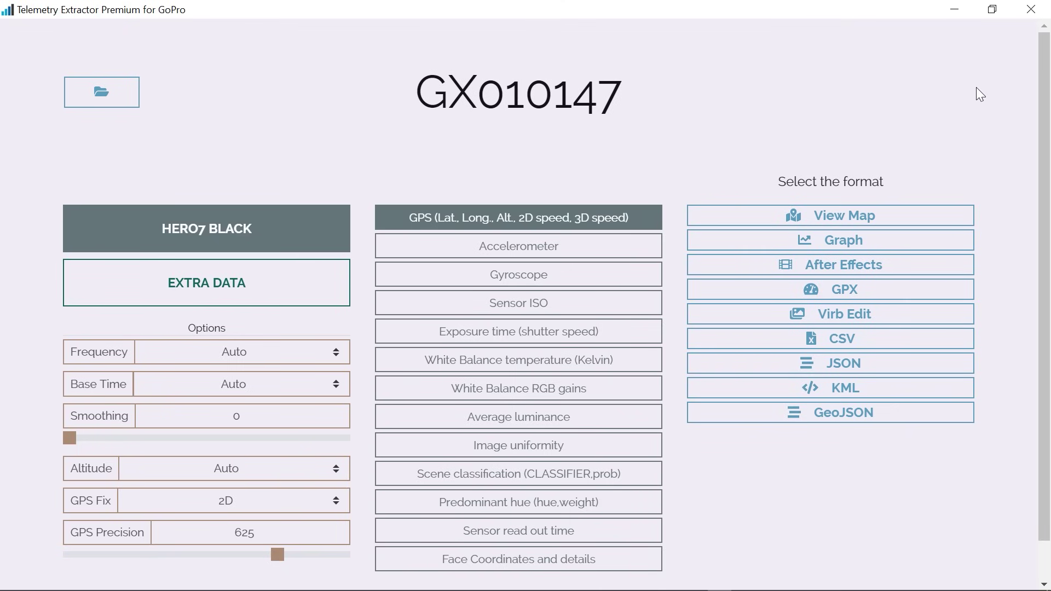
# Step: Preview the ride's GPS track on a satellite map, then close the viewer
pyautogui.click(868, 219)
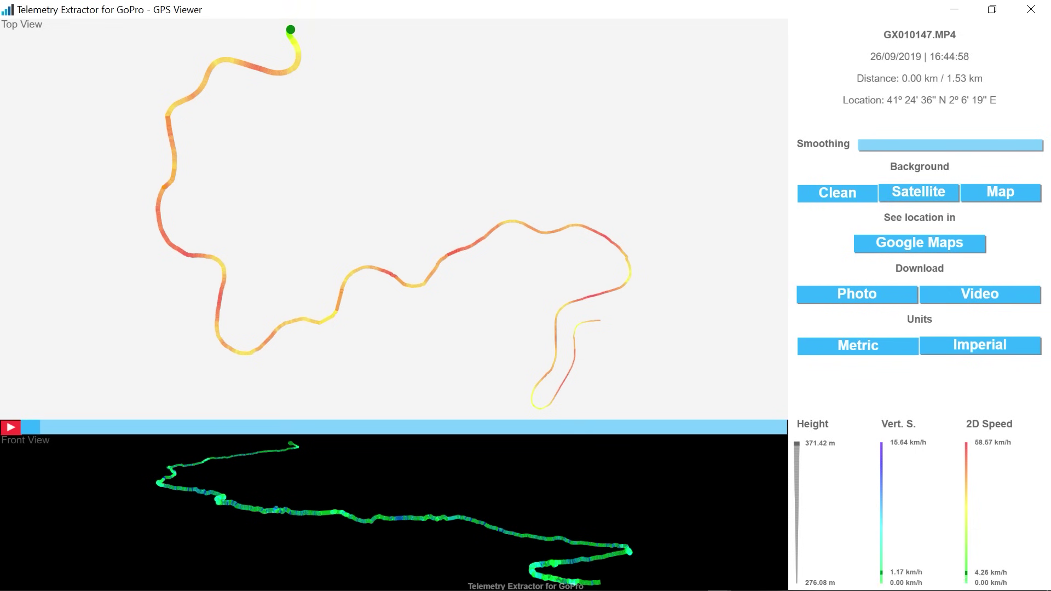
pyautogui.click(915, 189)
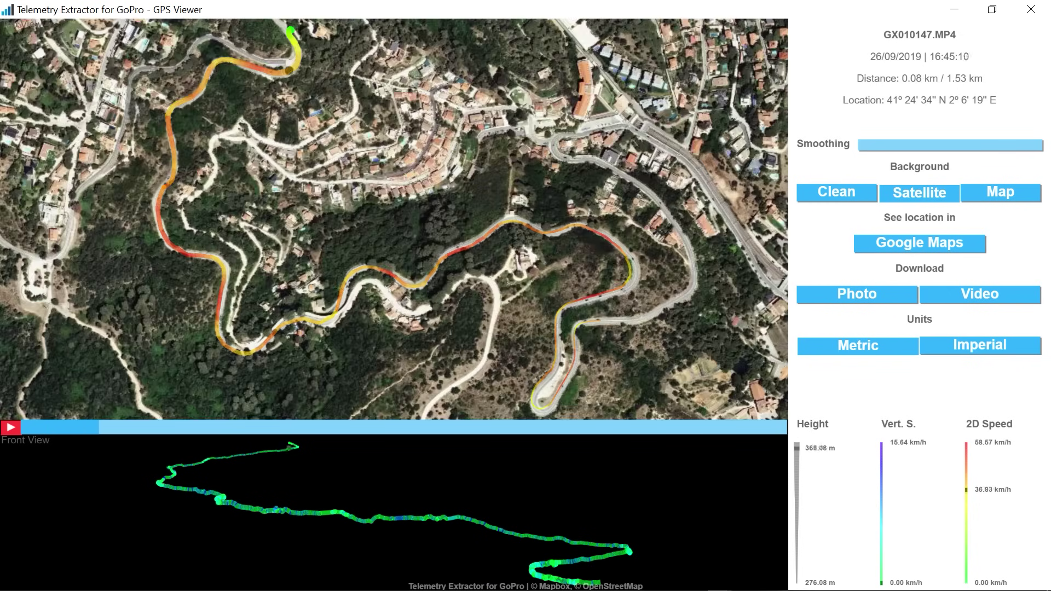
pyautogui.click(1031, 10)
# Step: Keep GPS Fix at 2D, set GPS Precision to 625, and export the data as GPX
pyautogui.click(333, 504)
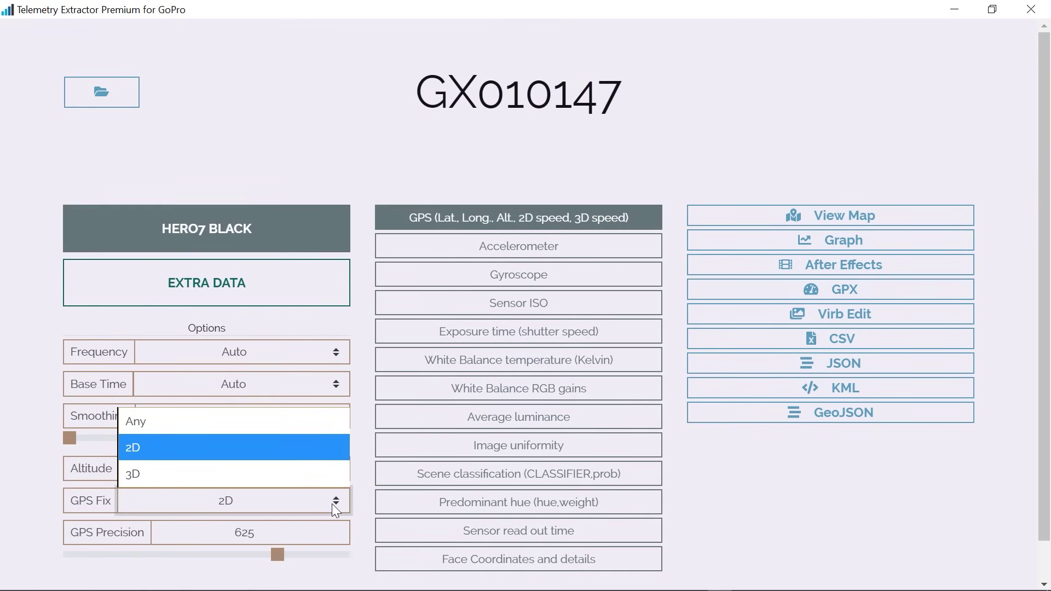
pyautogui.click(331, 503)
pyautogui.moveTo(278, 555); pyautogui.dragTo(217, 560)
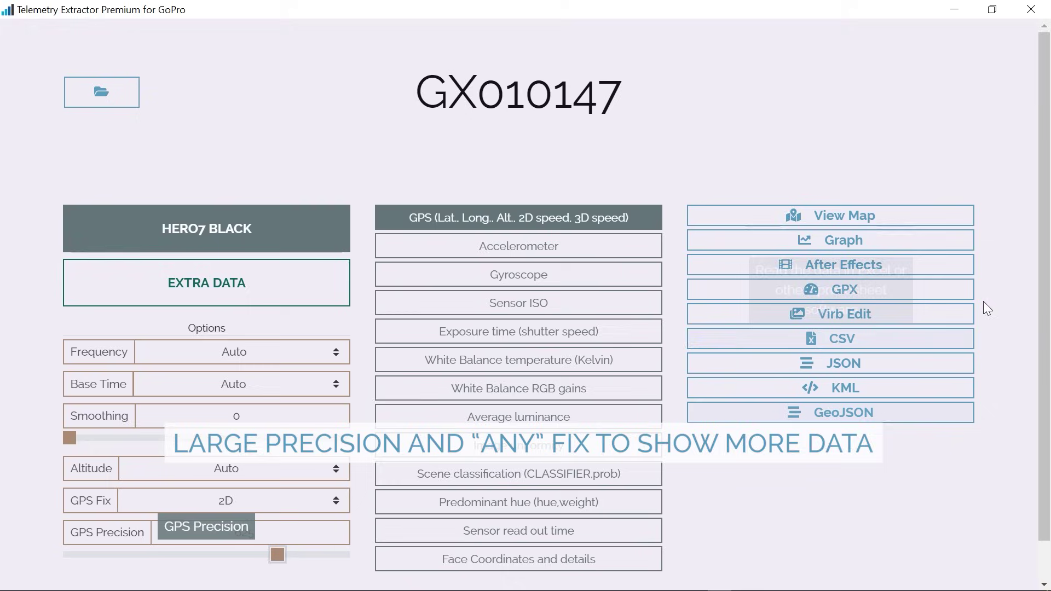
pyautogui.click(870, 295)
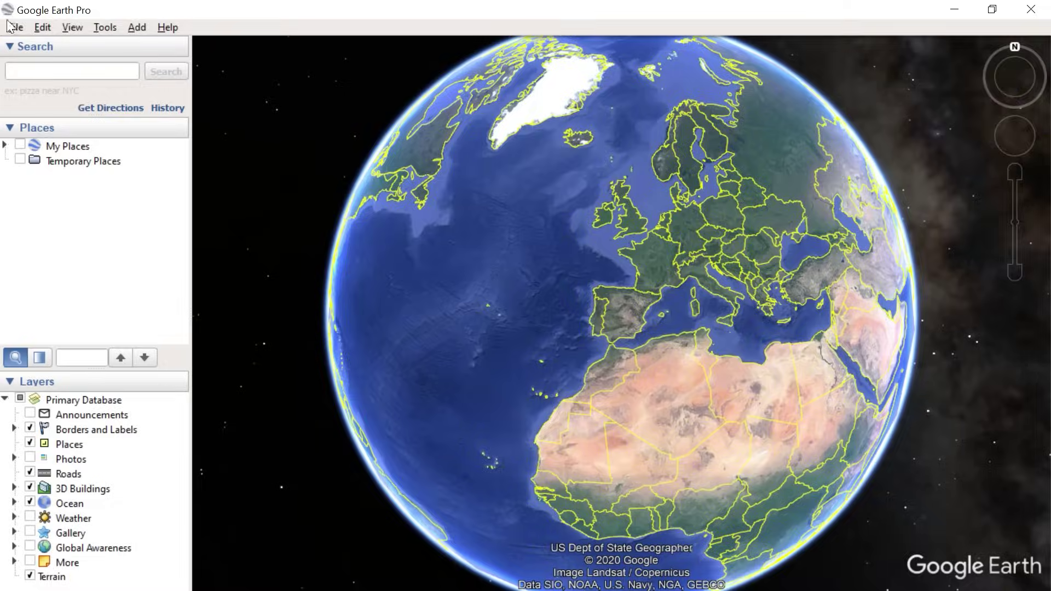
# Step: Import GX010147_1_GPS5.gpx, showing All files, and create KML tracks from it
pyautogui.click(16, 28)
pyautogui.click(46, 163)
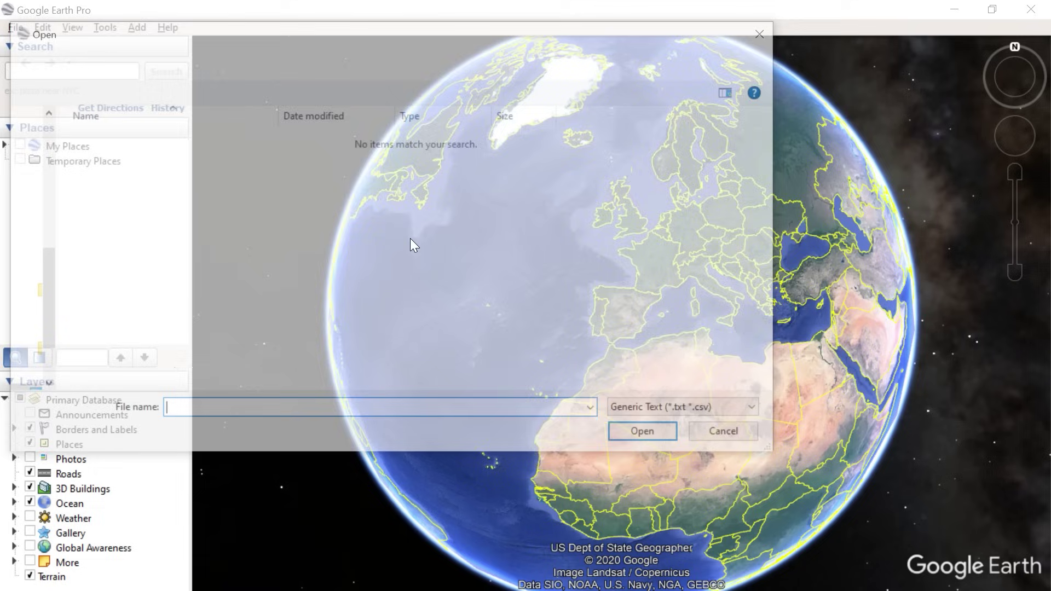
pyautogui.click(704, 409)
pyautogui.click(647, 389)
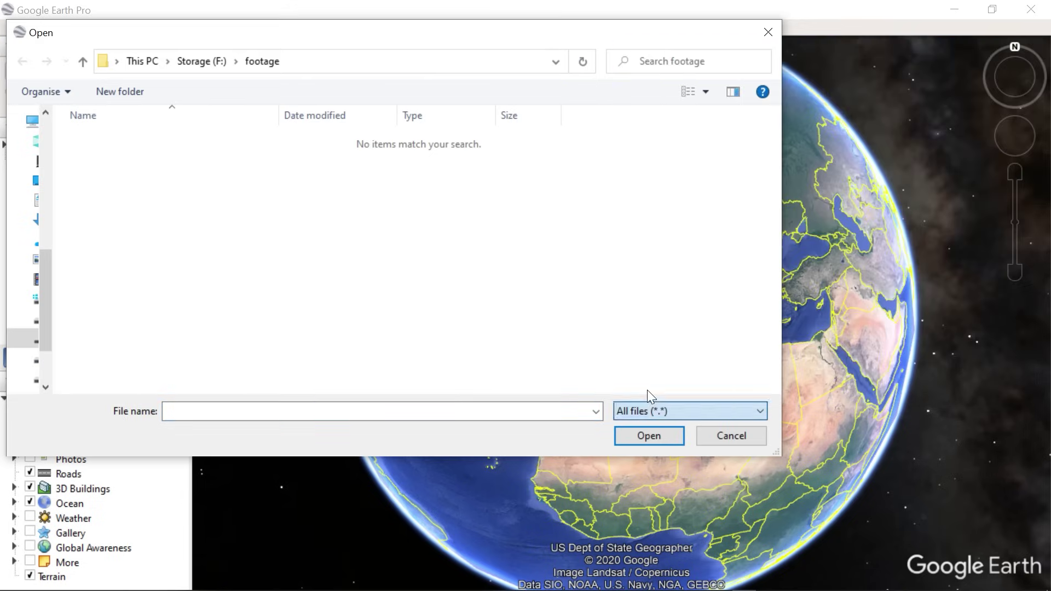
pyautogui.click(134, 164)
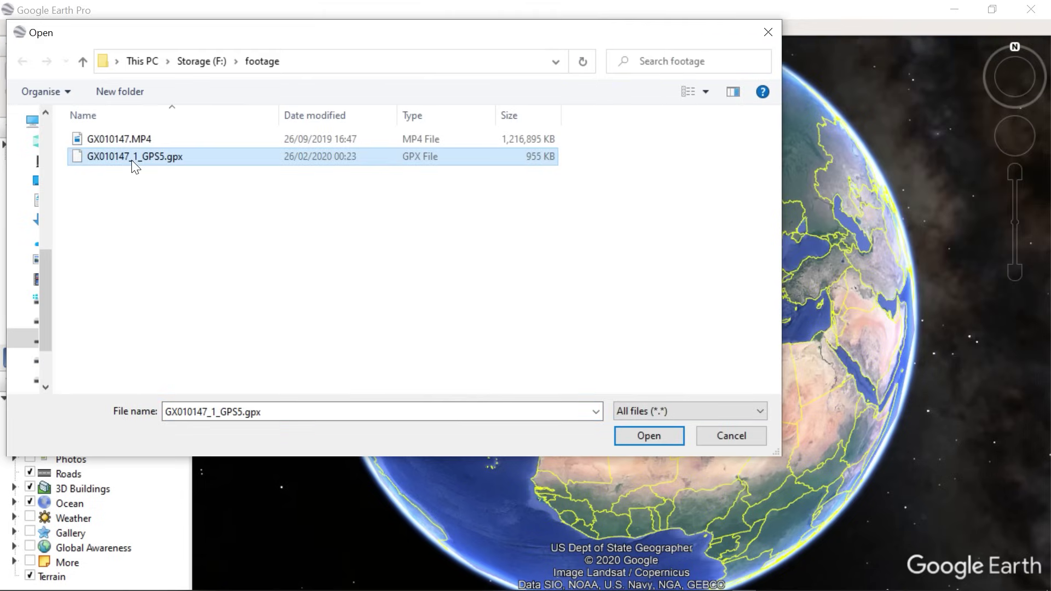
pyautogui.doubleClick(77, 157)
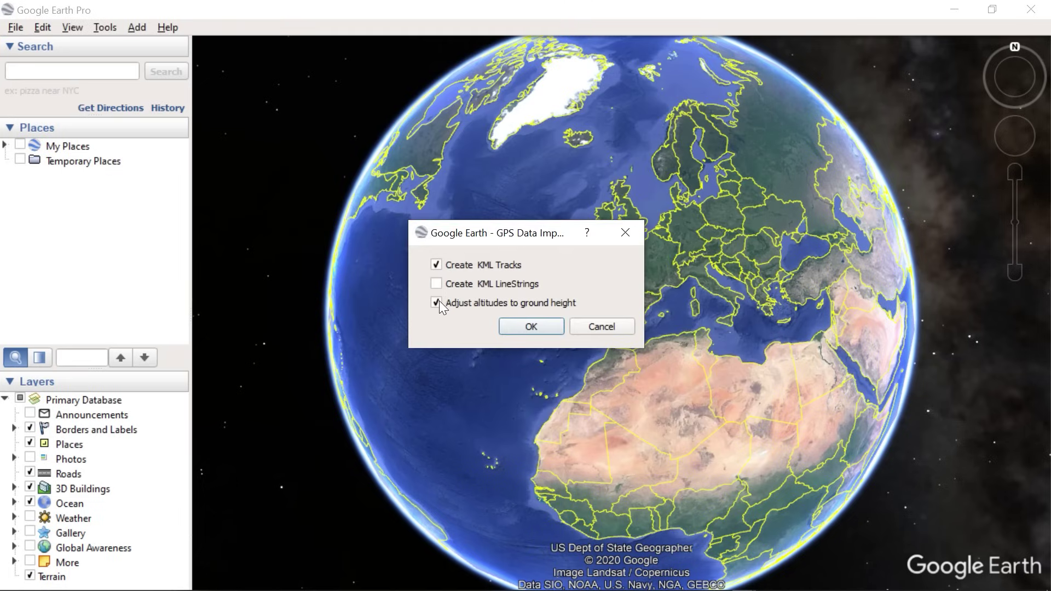
pyautogui.click(541, 324)
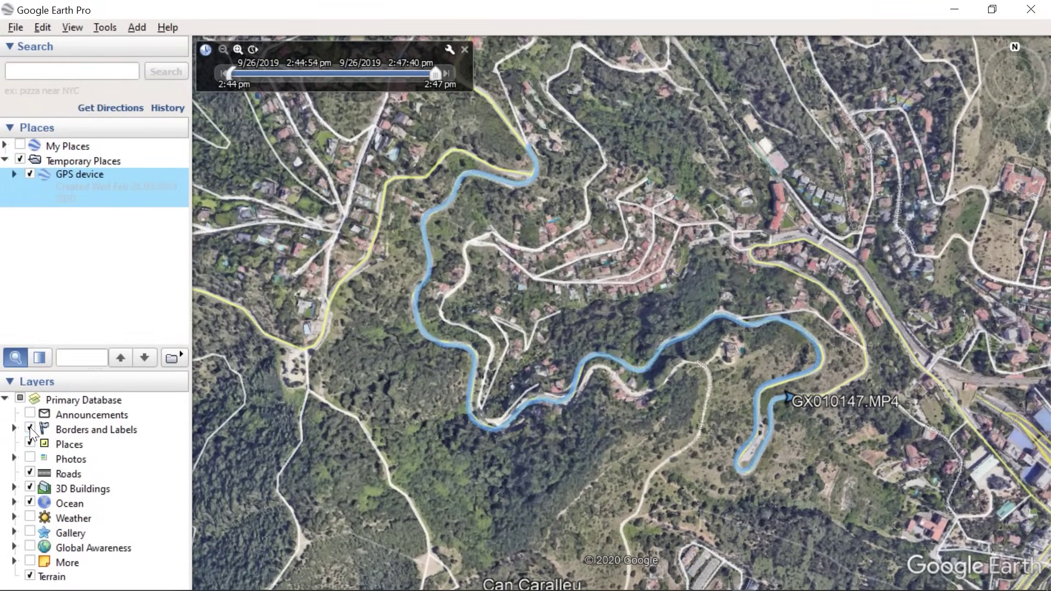
# Step: Turn off the Borders and Labels, Places, Roads and Ocean layers
pyautogui.click(30, 428)
pyautogui.click(30, 443)
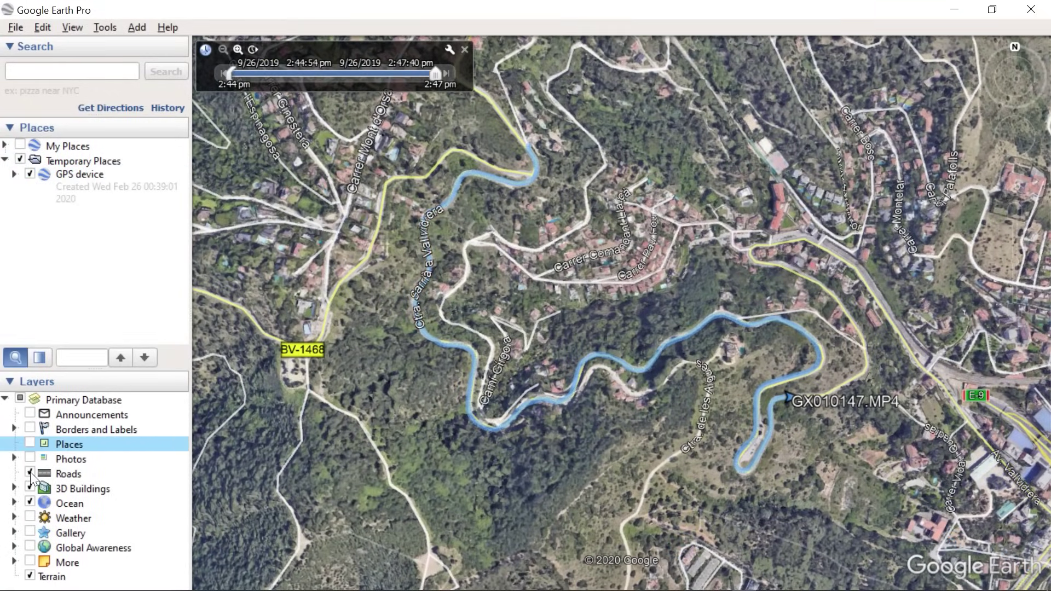
pyautogui.click(30, 473)
pyautogui.click(28, 500)
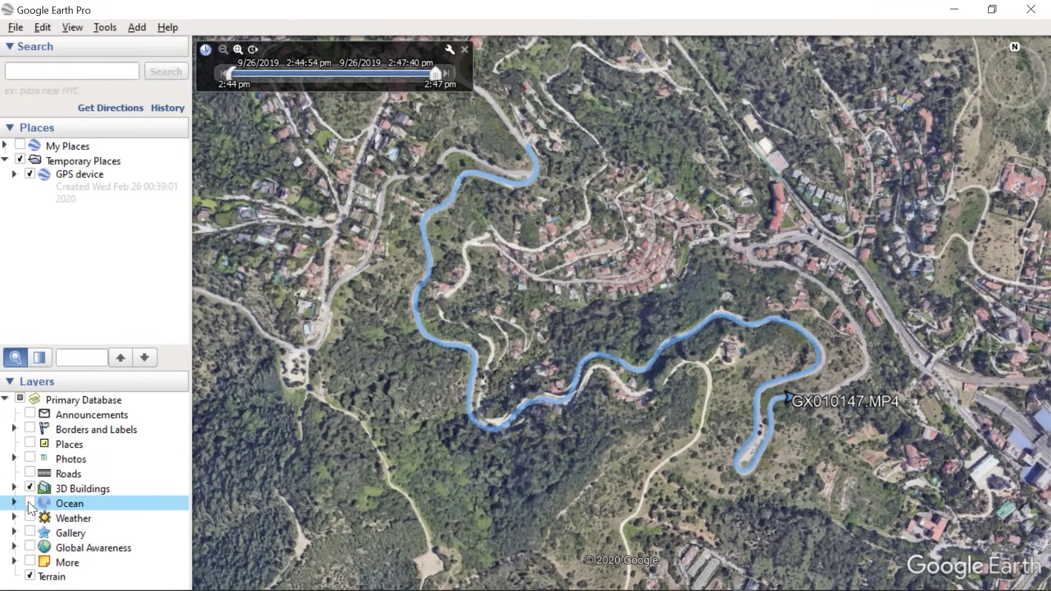
# Step: Play a tour along the GX010147.MP4 track under GPS device > Tracks
pyautogui.click(15, 174)
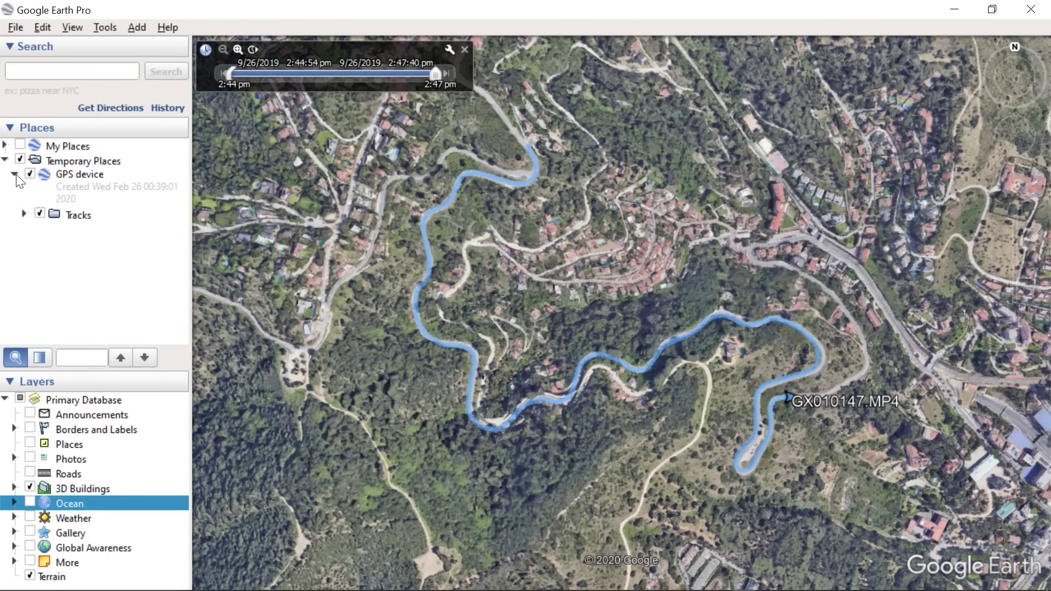
pyautogui.click(25, 214)
pyautogui.click(101, 228)
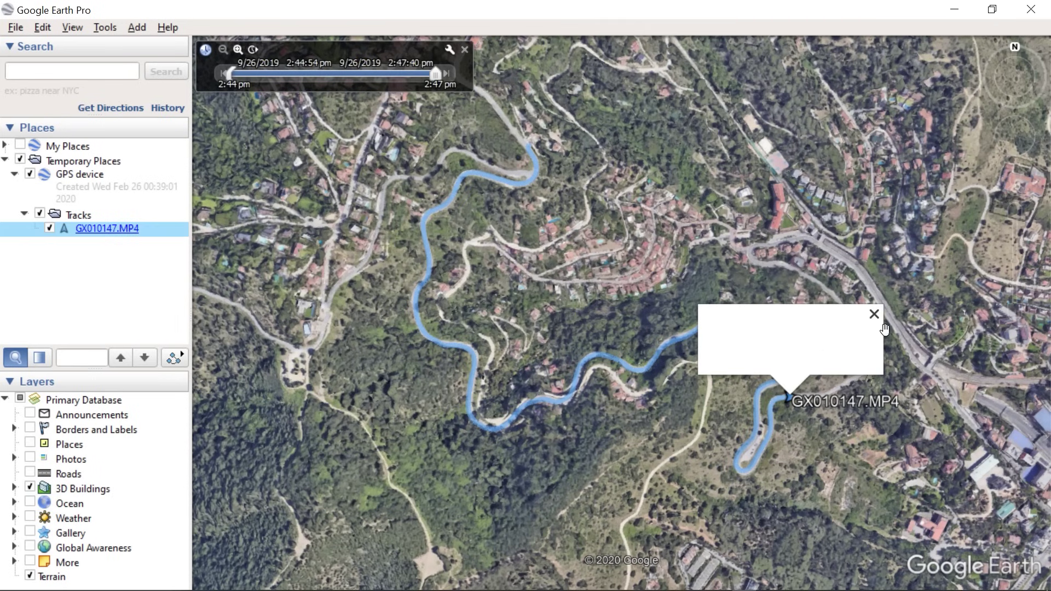
pyautogui.click(173, 361)
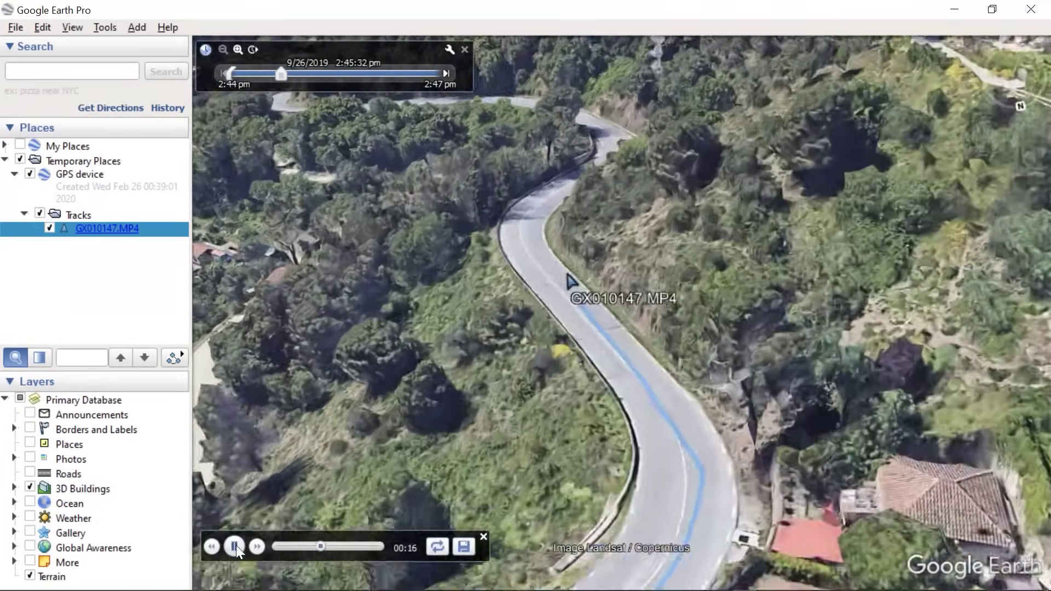
# Step: Pause the tour, compare 3D Buildings and Terrain, and view the full track with both on
pyautogui.click(235, 546)
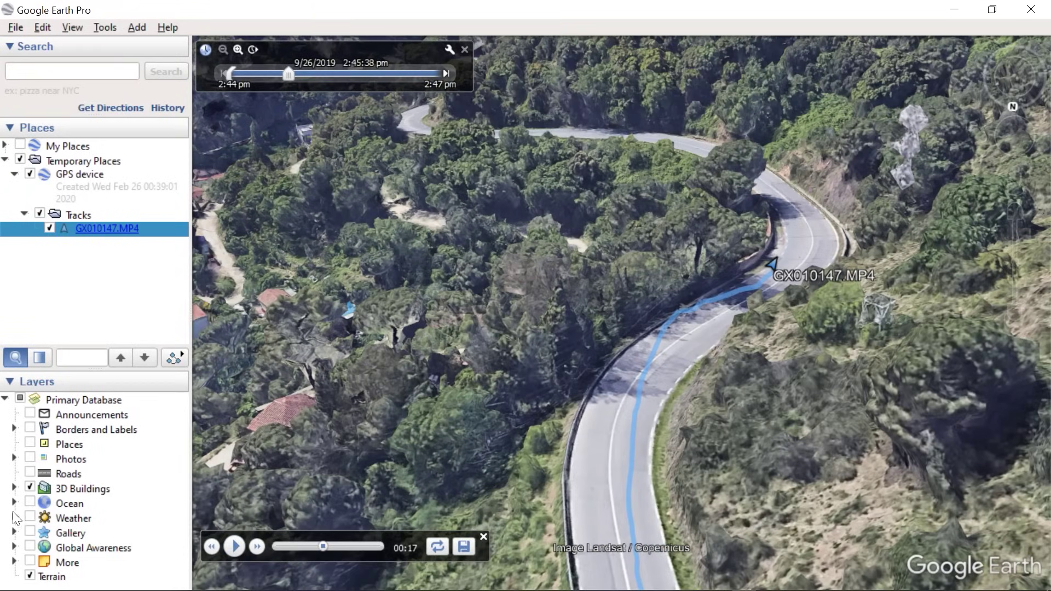
pyautogui.click(29, 486)
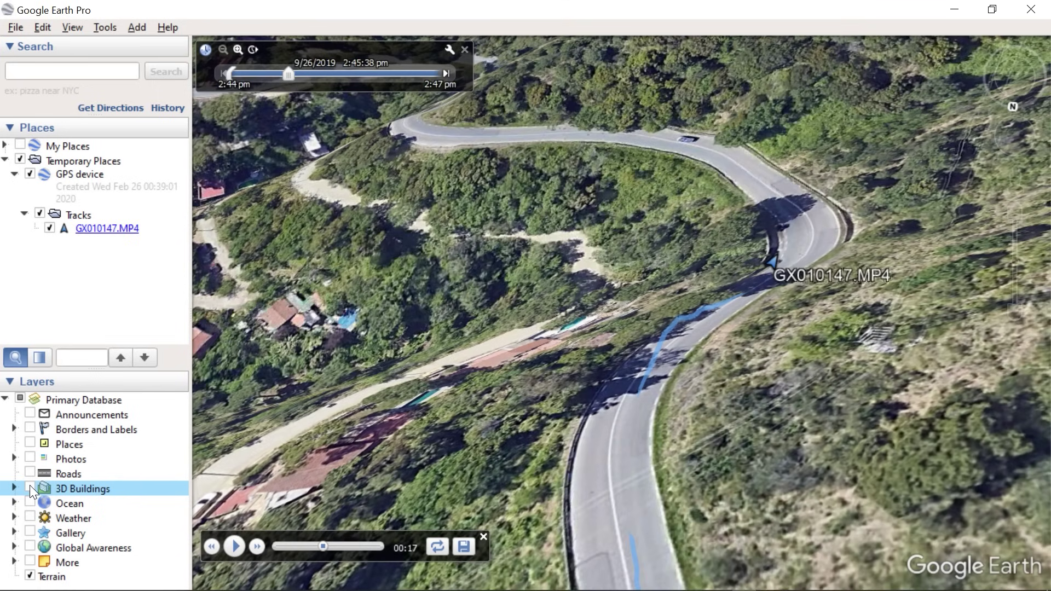
pyautogui.click(29, 487)
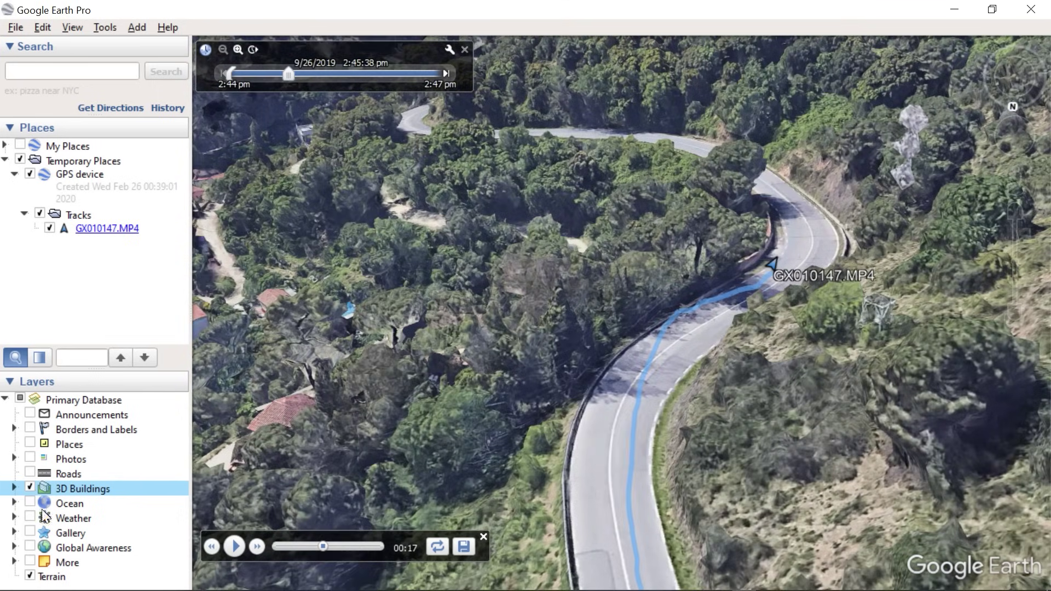
pyautogui.click(31, 577)
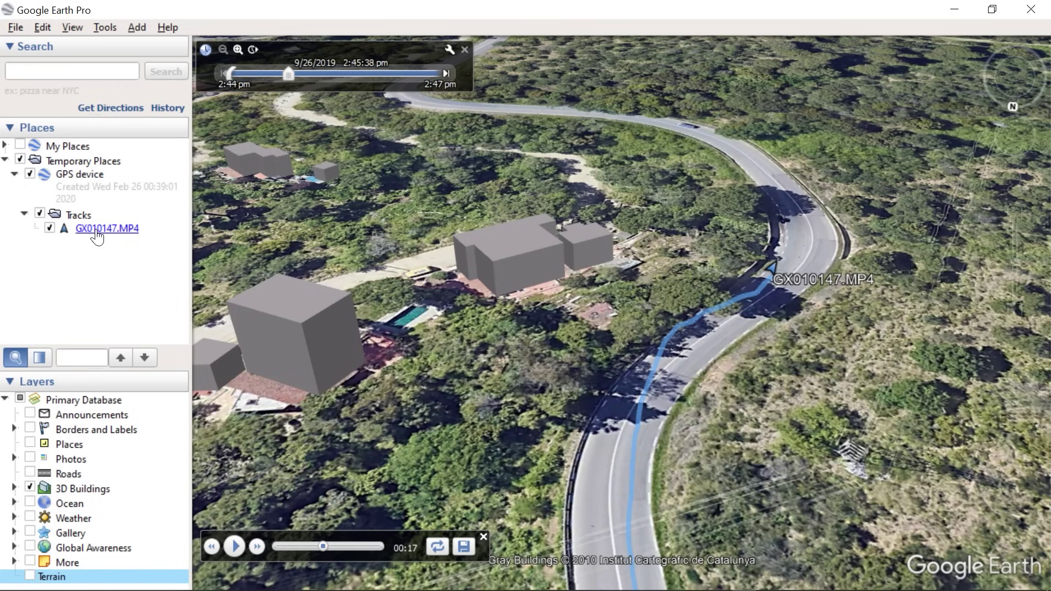
pyautogui.doubleClick(77, 217)
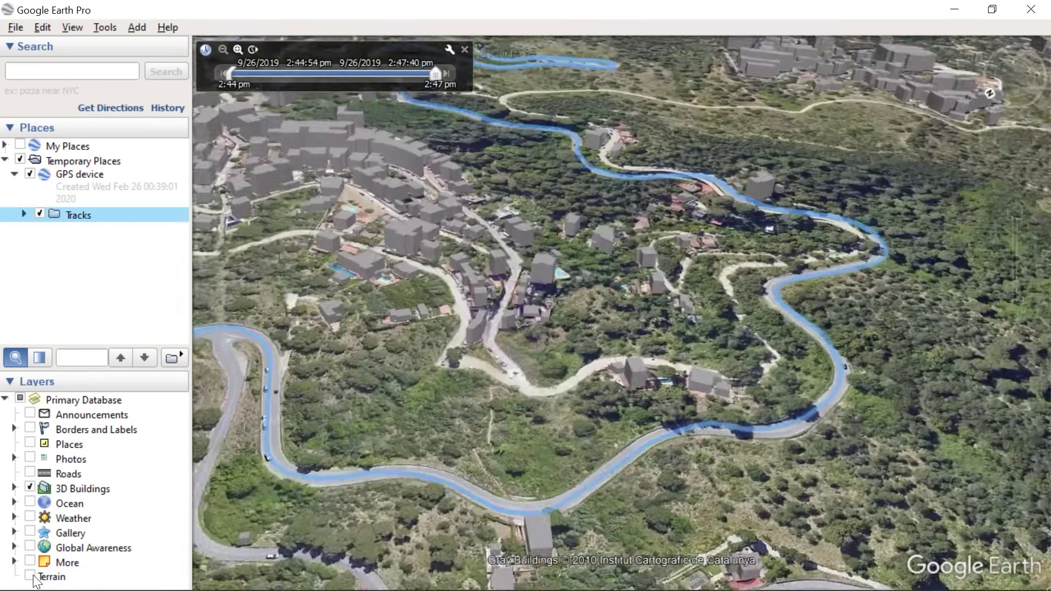
pyautogui.click(31, 576)
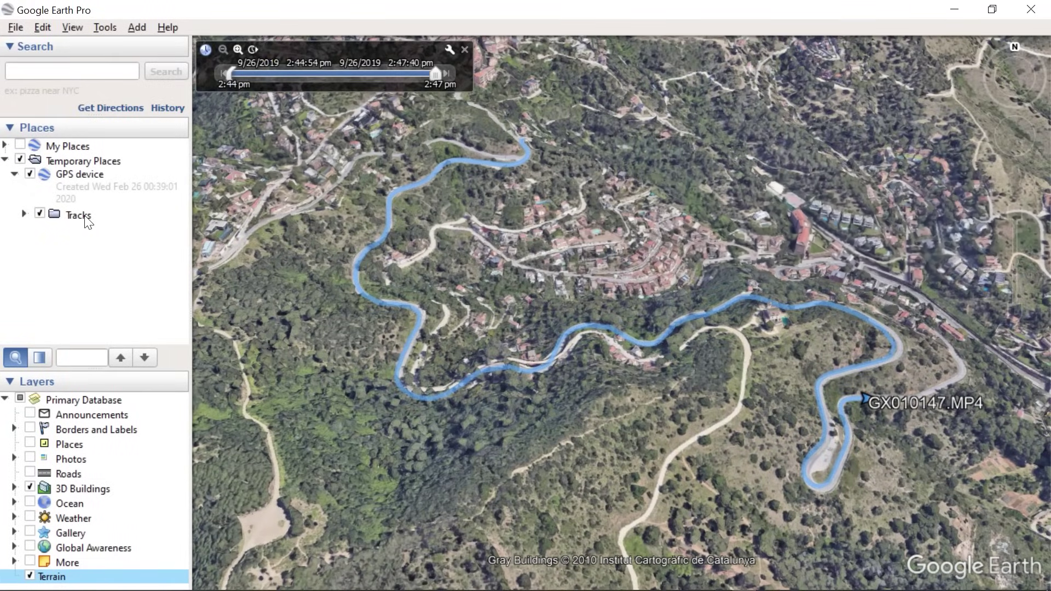
# Step: Give the GX010147.MP4 track a line width of 10 at 80% opacity
pyautogui.click(24, 214)
pyautogui.rightClick(109, 229)
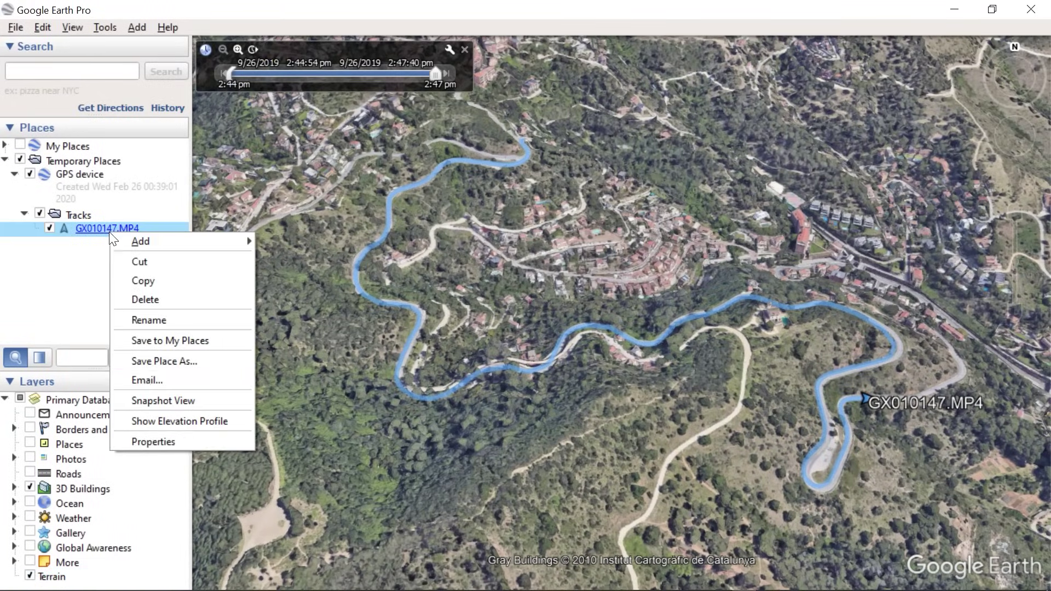
pyautogui.click(158, 444)
pyautogui.moveTo(796, 79); pyautogui.dragTo(424, 110)
pyautogui.click(376, 189)
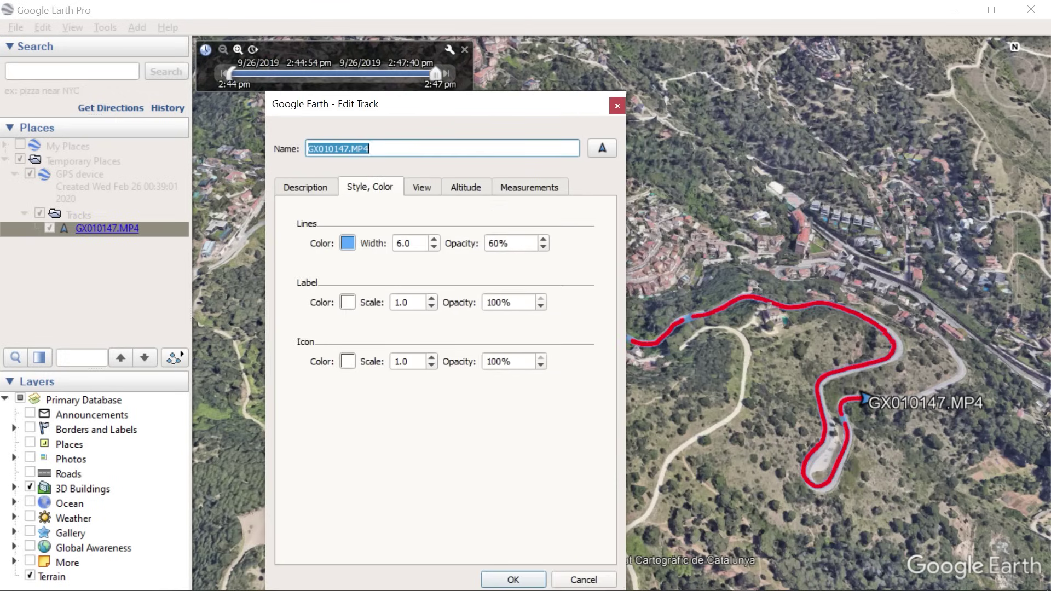
pyautogui.click(411, 243)
pyautogui.click(491, 243)
pyautogui.press('BackSpace')
pyautogui.write('8')
# Step: Raise the track's icon scale to 1.5 and apply the new style
pyautogui.click(432, 357)
pyautogui.click(432, 358)
pyautogui.click(432, 358)
pyautogui.click(432, 358)
pyautogui.click(432, 358)
pyautogui.click(512, 578)
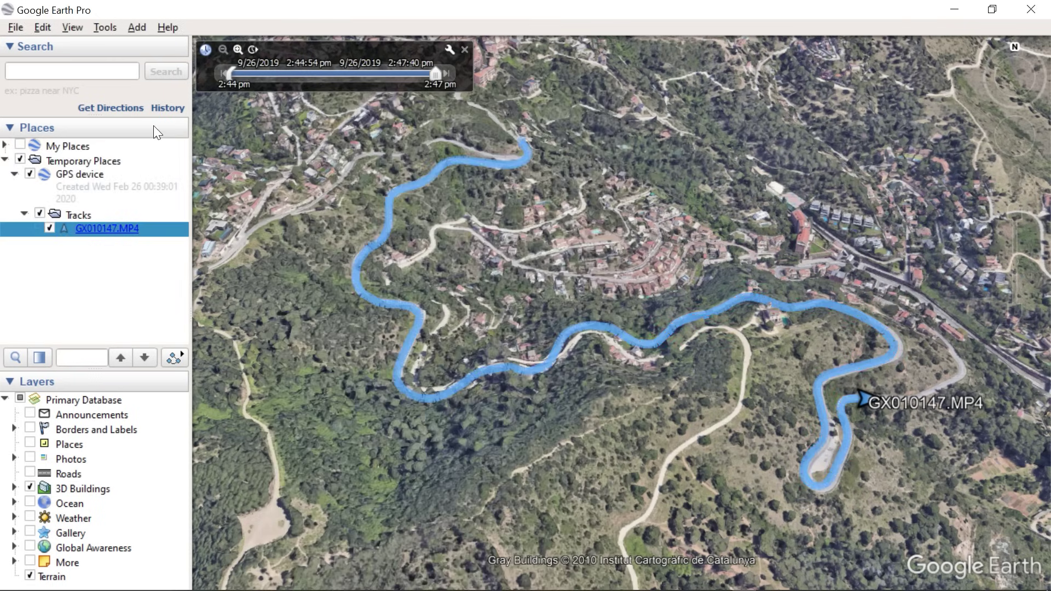
# Step: In the Touring options, set track speed 1, camera tilt 15° and camera range 500 m
pyautogui.click(104, 27)
pyautogui.click(135, 160)
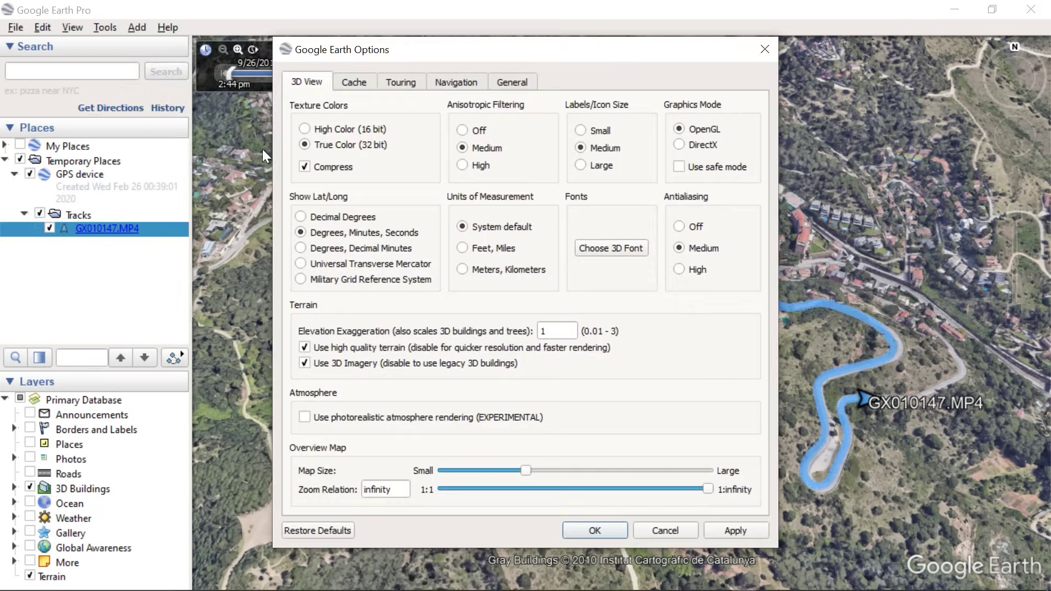
pyautogui.click(408, 80)
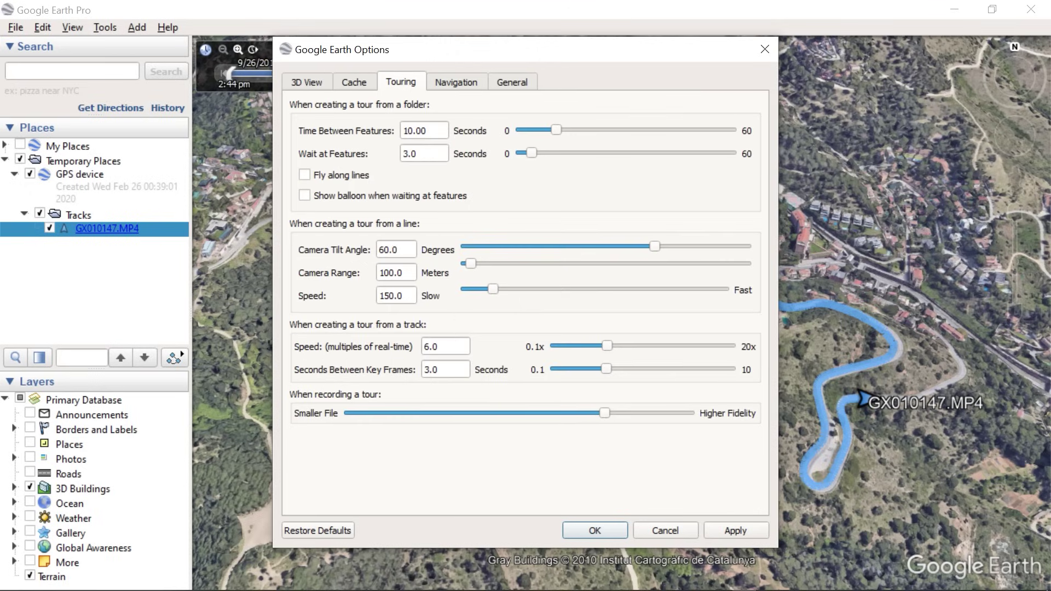
pyautogui.write('15')
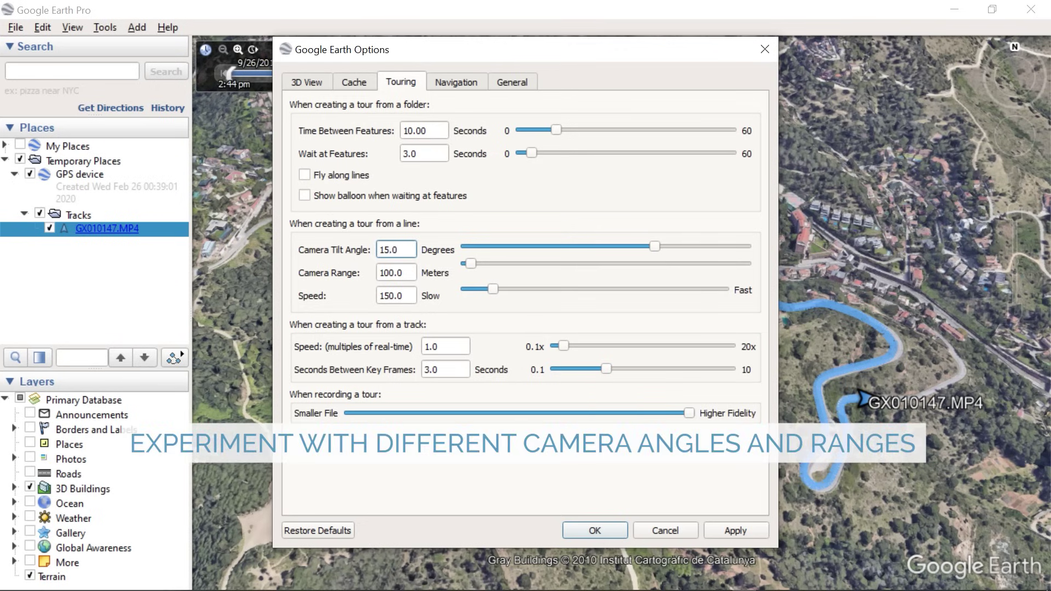
pyautogui.doubleClick(381, 273)
pyautogui.write('500')
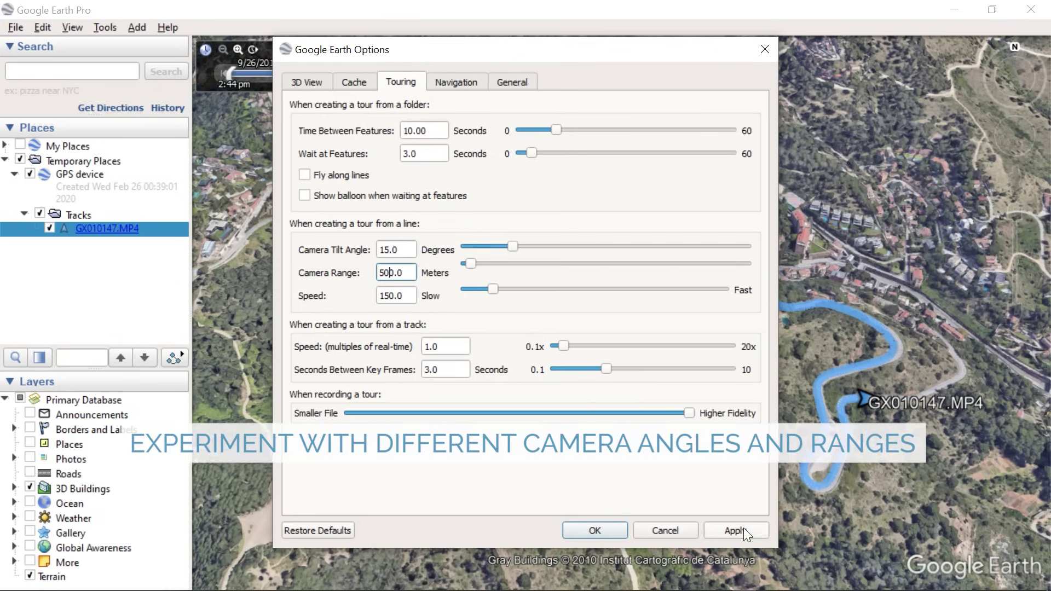
pyautogui.click(744, 527)
# Step: Close the options and erase the track's name so it reads [no name]
pyautogui.click(599, 528)
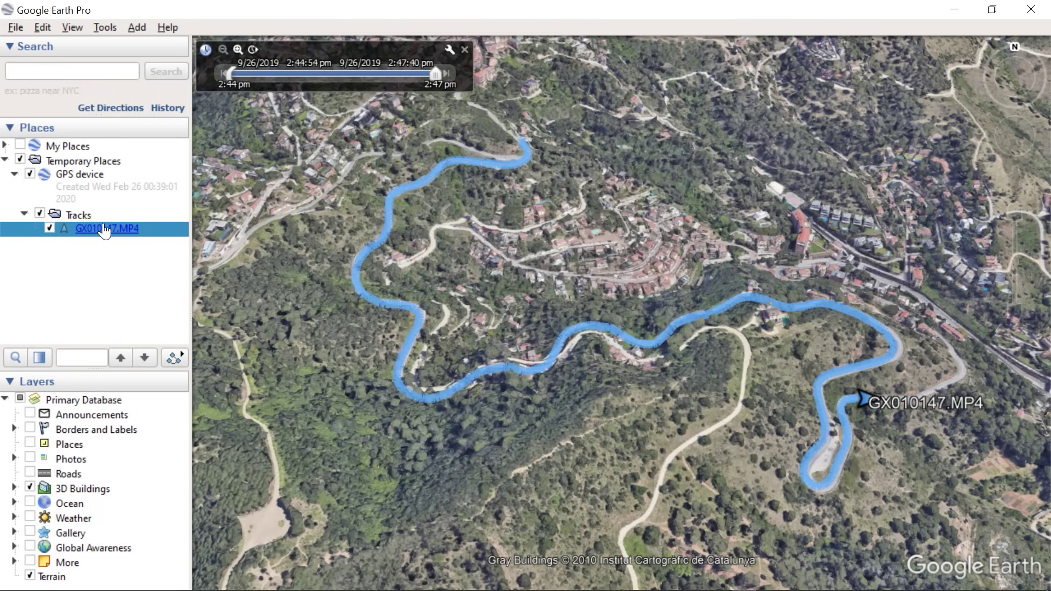
pyautogui.rightClick(104, 231)
pyautogui.click(154, 310)
pyautogui.press('BackSpace')
pyautogui.press('Return')
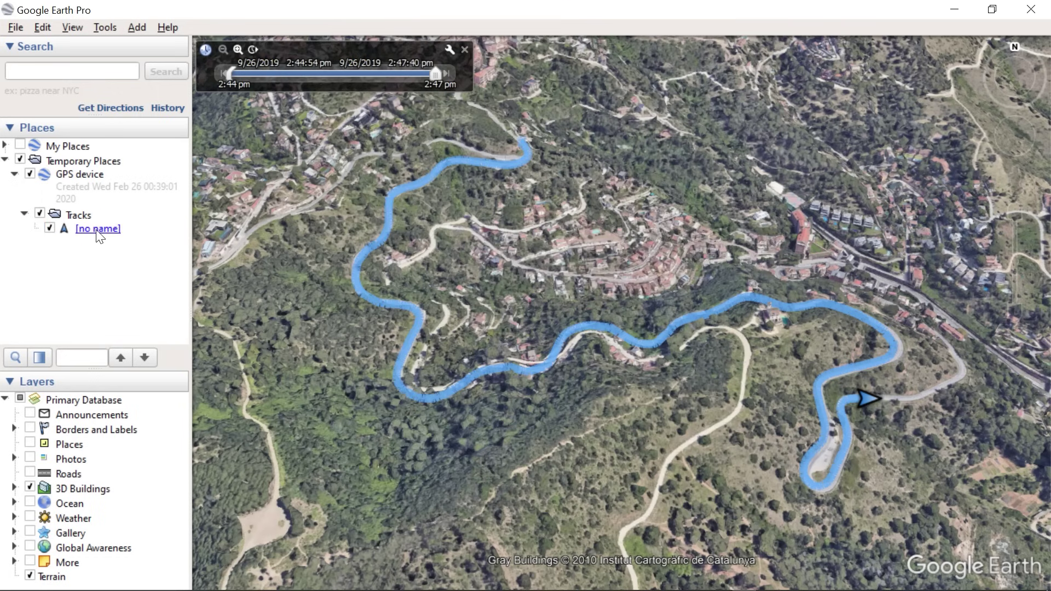
# Step: Play the track tour, skip ahead to 00:40, and pause it at 01:03
pyautogui.click(950, 316)
pyautogui.click(187, 358)
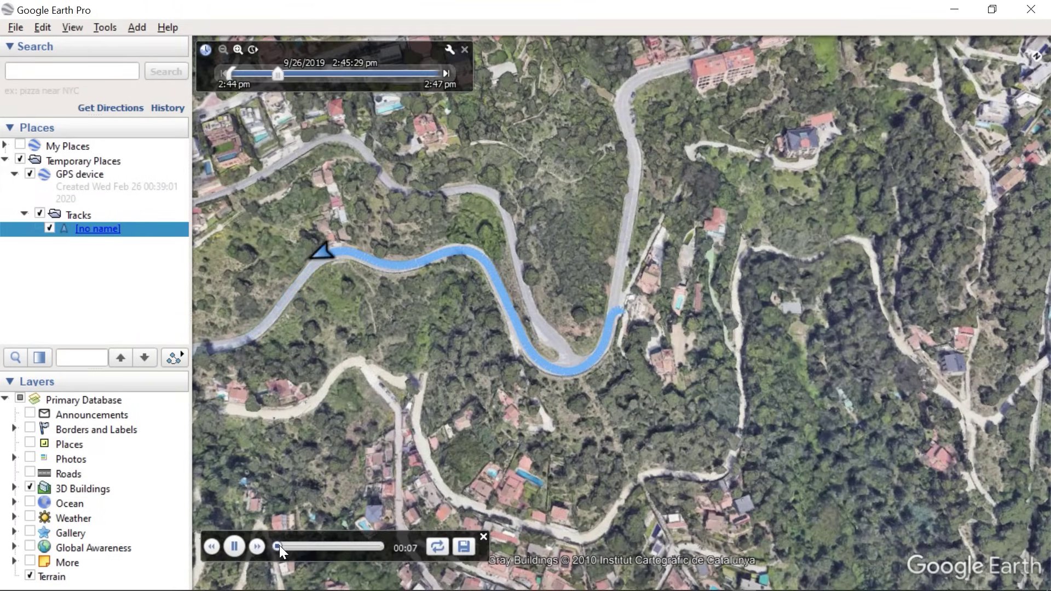
pyautogui.moveTo(278, 545); pyautogui.dragTo(300, 544)
pyautogui.click(240, 540)
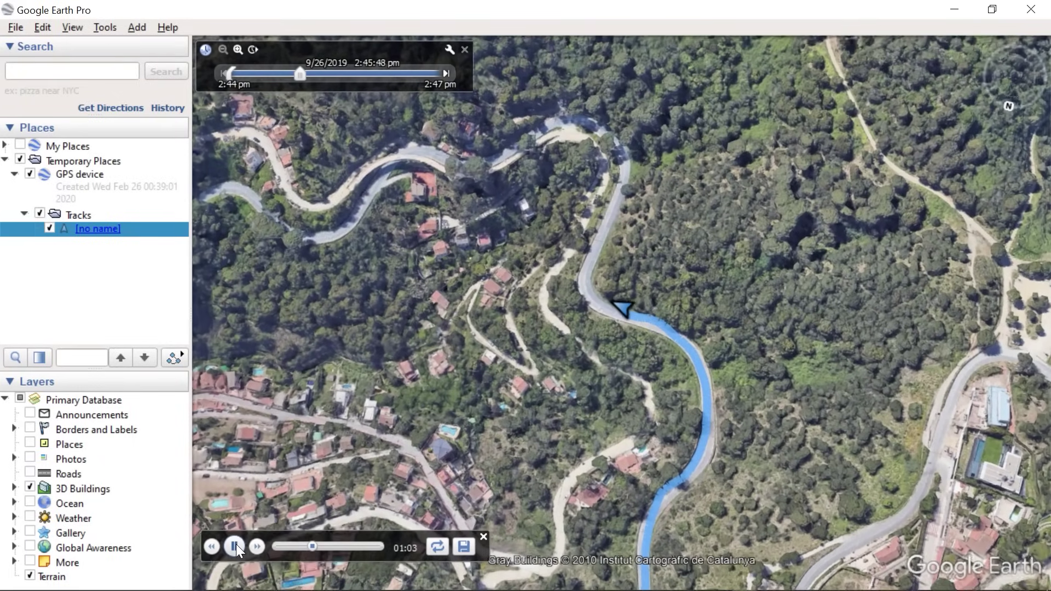
pyautogui.click(235, 546)
pyautogui.rightClick(94, 231)
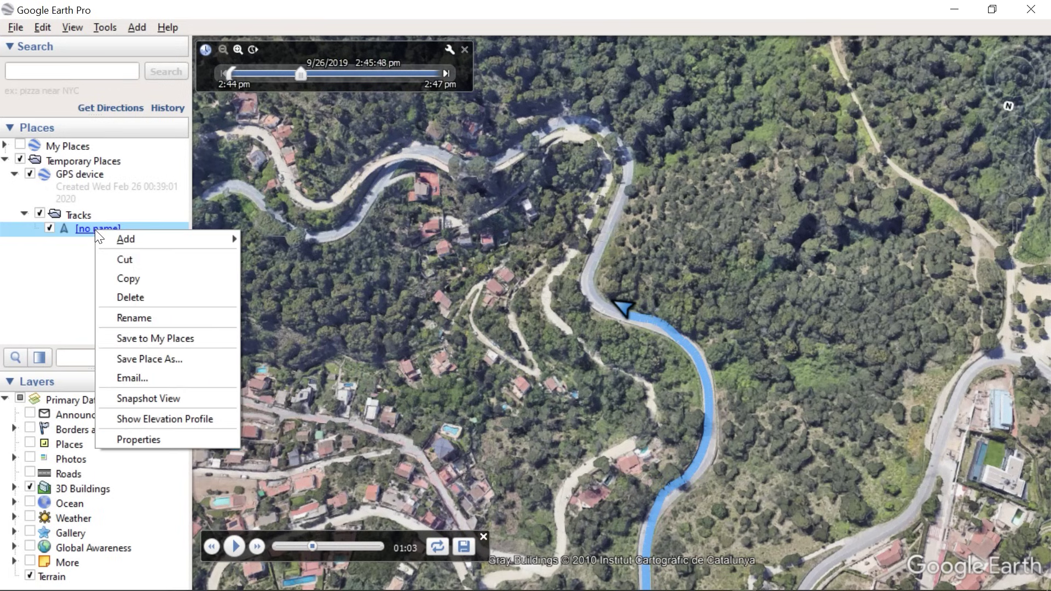
# Step: Record a new tour while the camera flies the whole track from start to finish
pyautogui.moveTo(124, 236)
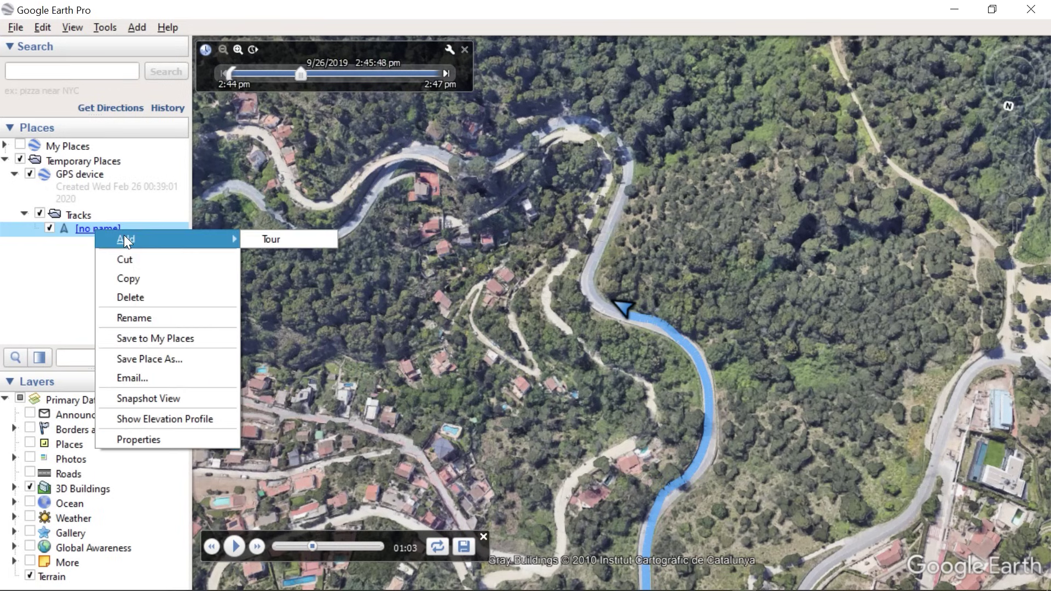
pyautogui.click(294, 241)
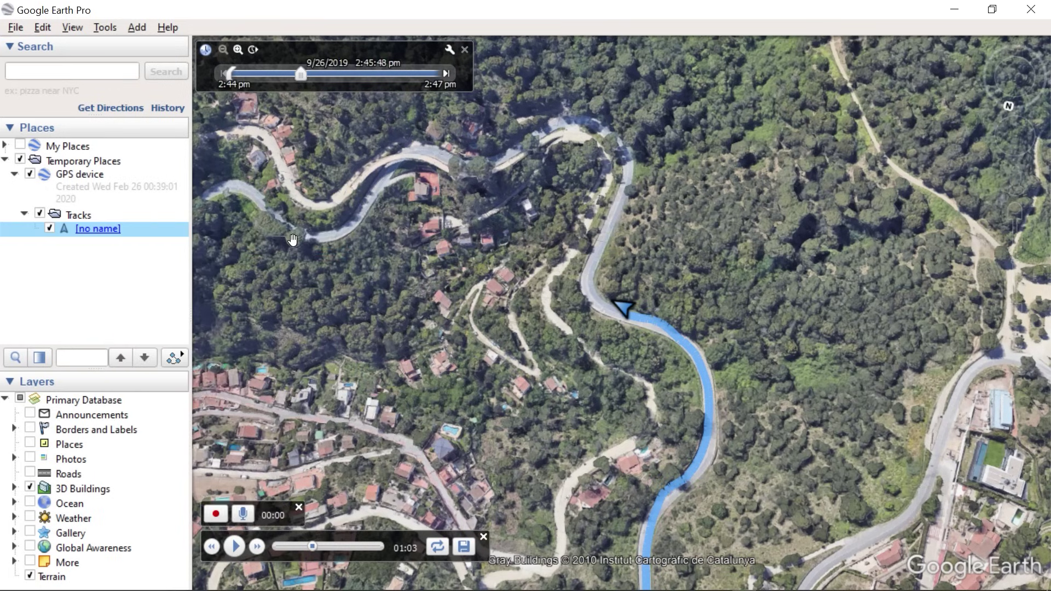
pyautogui.moveTo(311, 547); pyautogui.dragTo(280, 546)
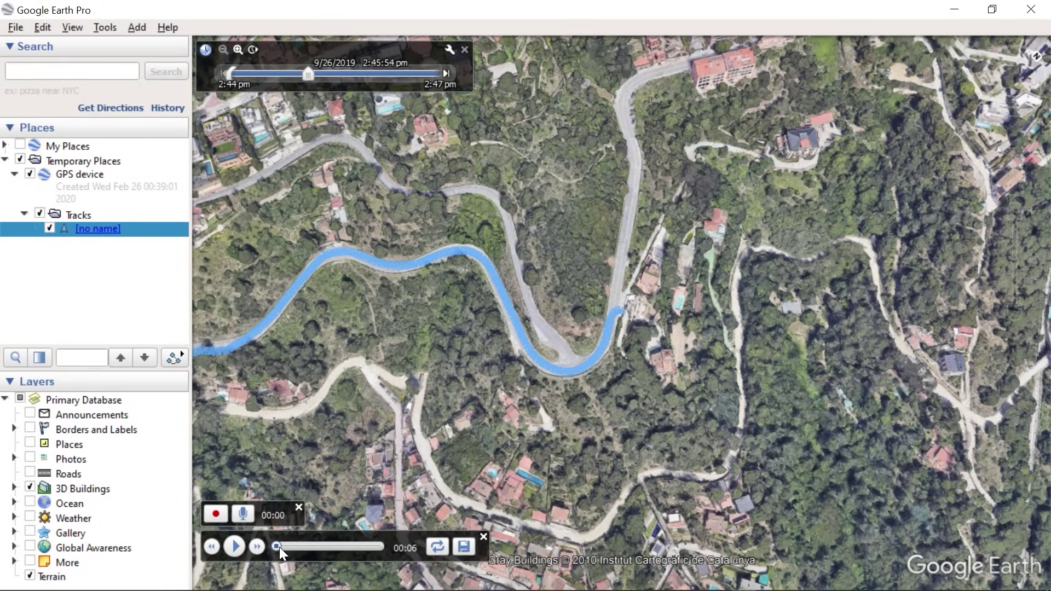
pyautogui.click(237, 547)
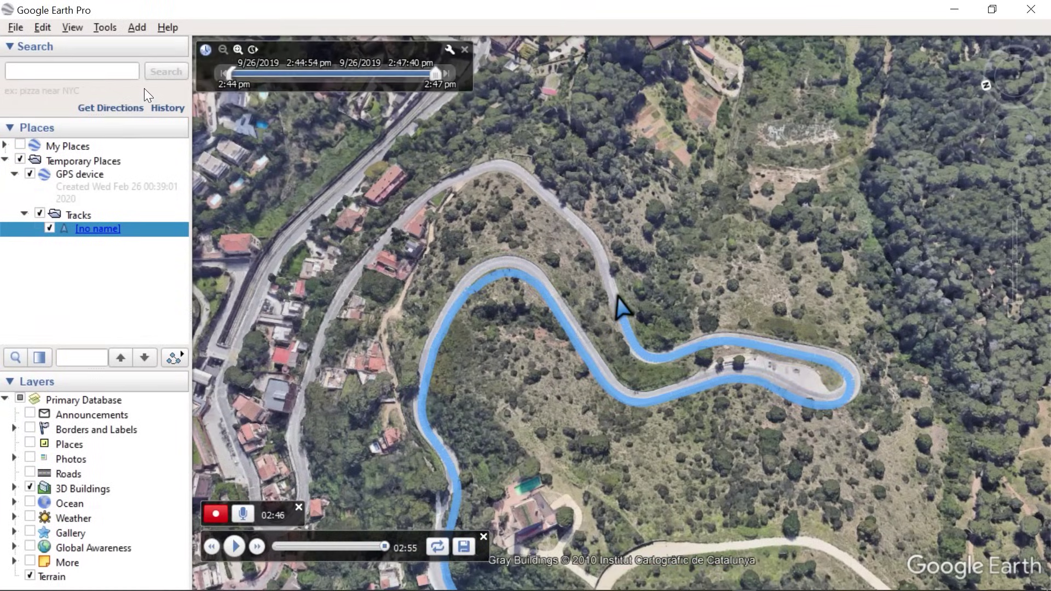
pyautogui.doubleClick(81, 215)
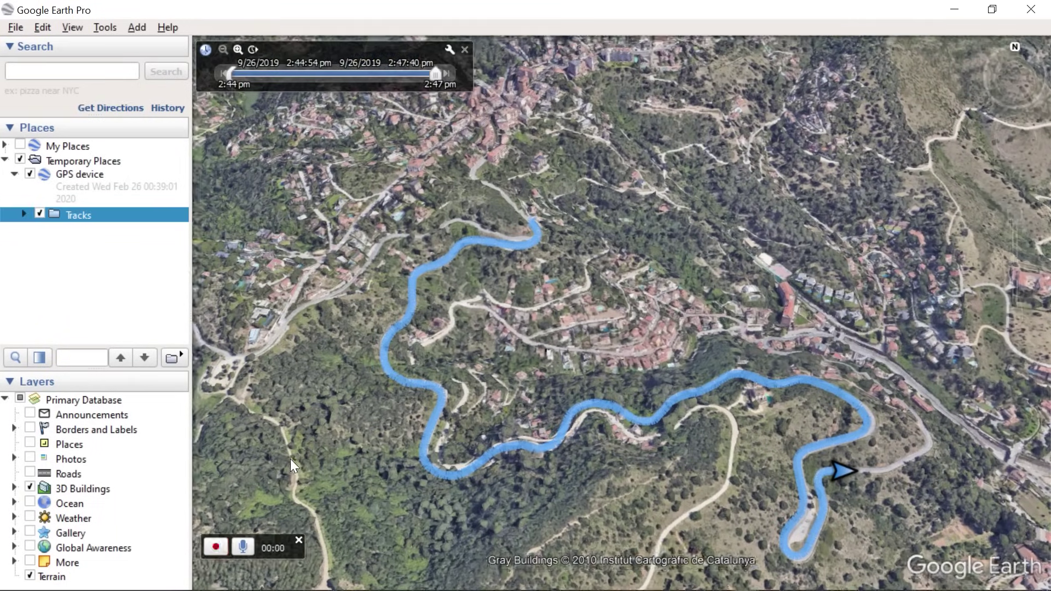
# Step: Stop the flight recording, save it as tour under Tracks, and close the tour player
pyautogui.click(215, 548)
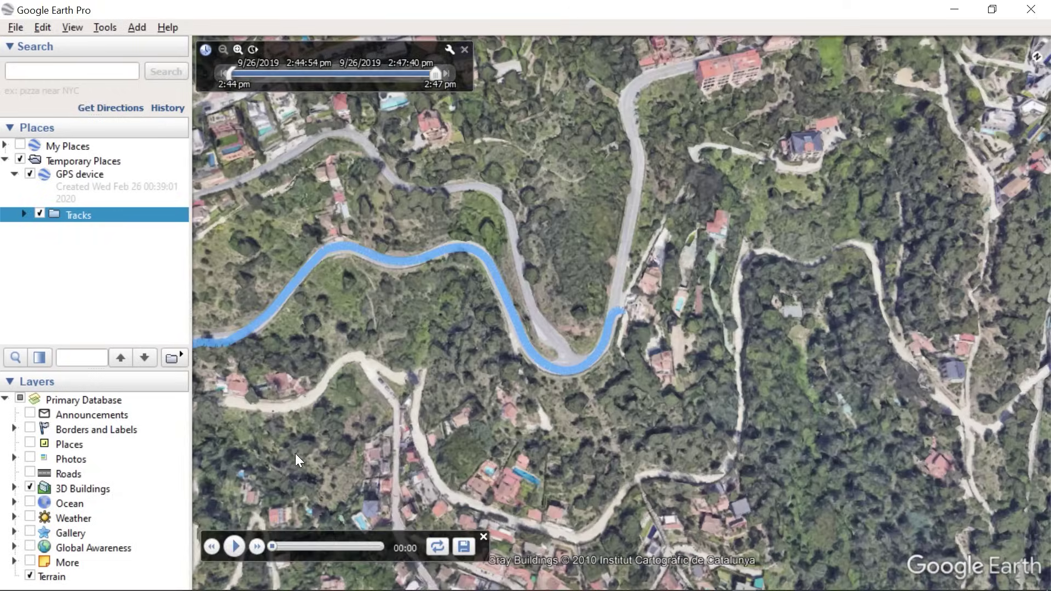
pyautogui.click(463, 547)
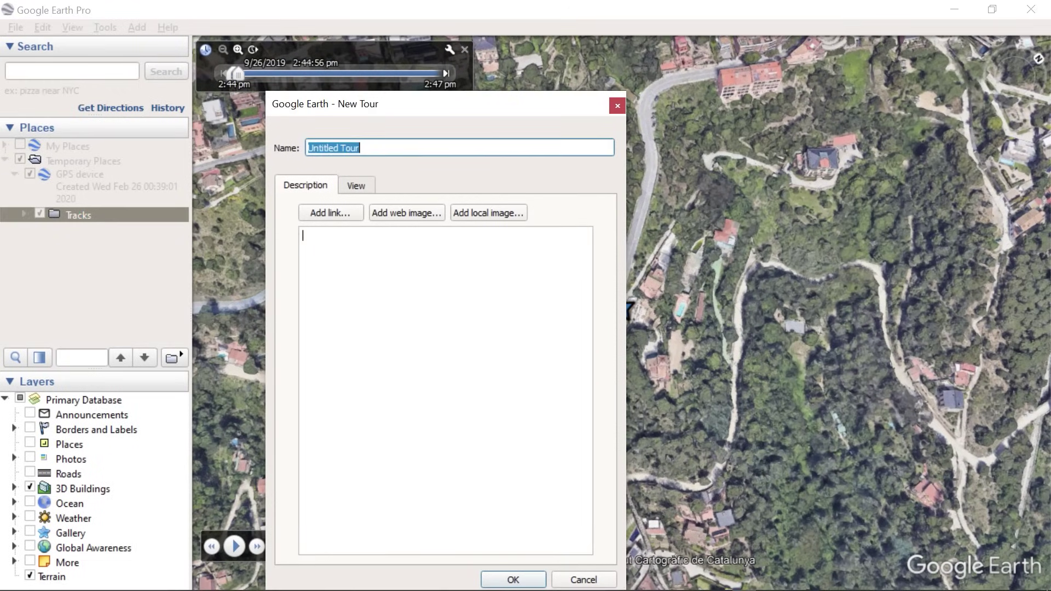
pyautogui.press('Return')
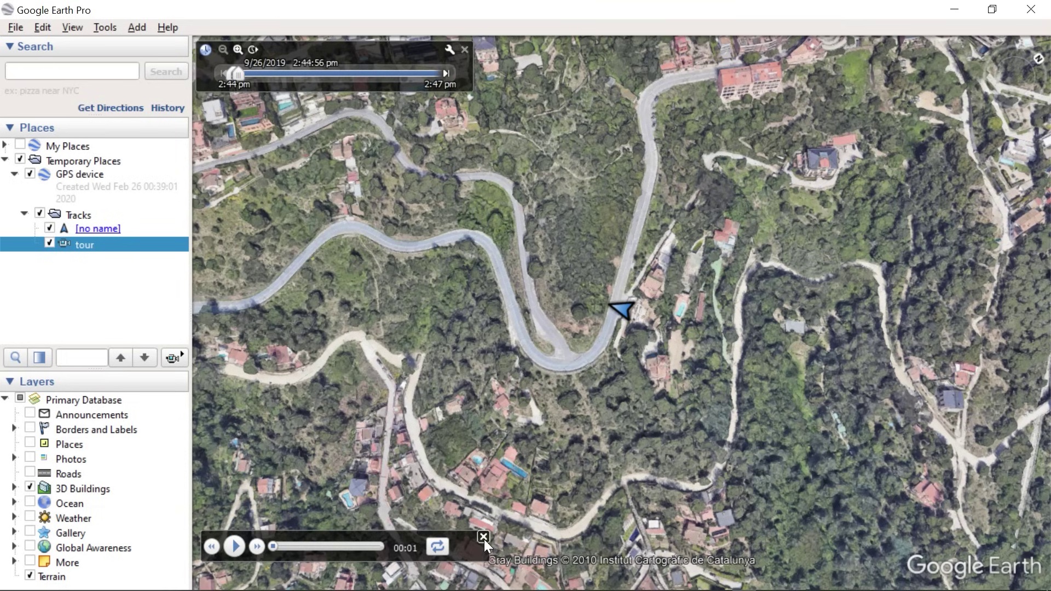
pyautogui.click(483, 537)
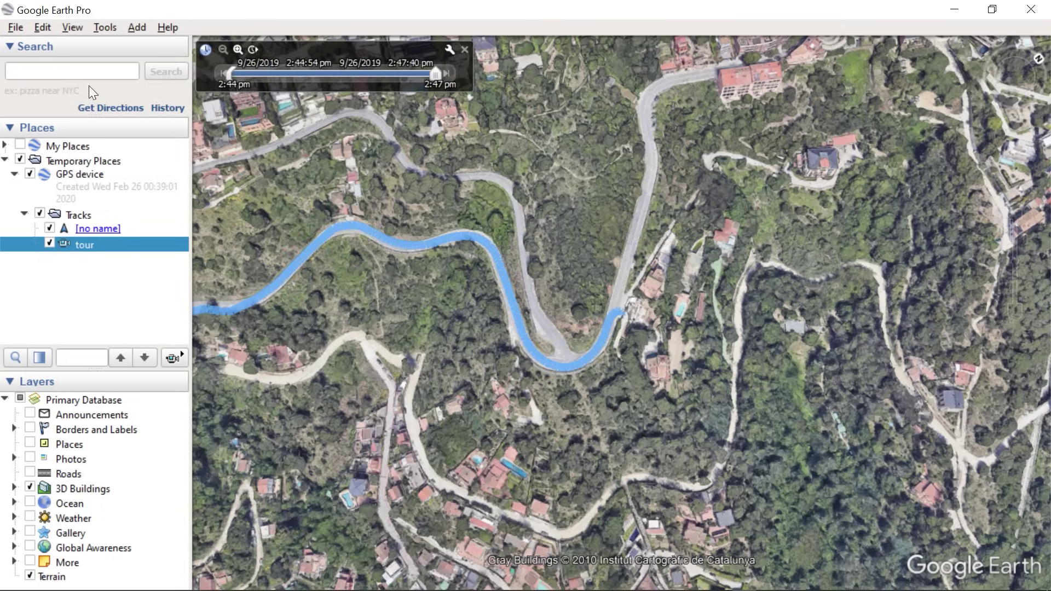
pyautogui.click(105, 28)
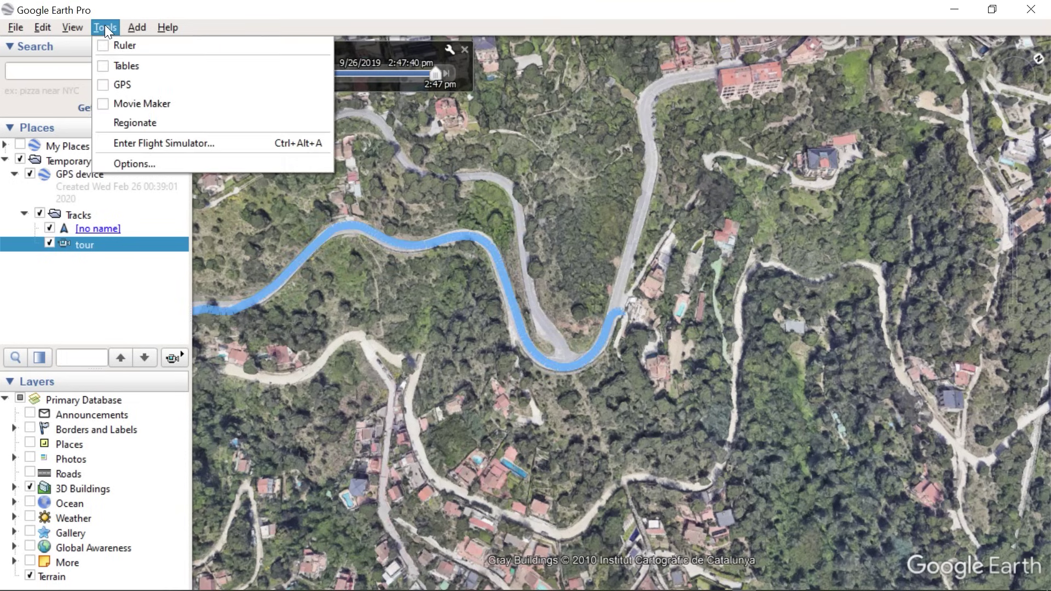
# Step: Set the movie output to F:/footage/3dmap.mp4 with a custom 1920×1080, 25 fps size
pyautogui.click(137, 104)
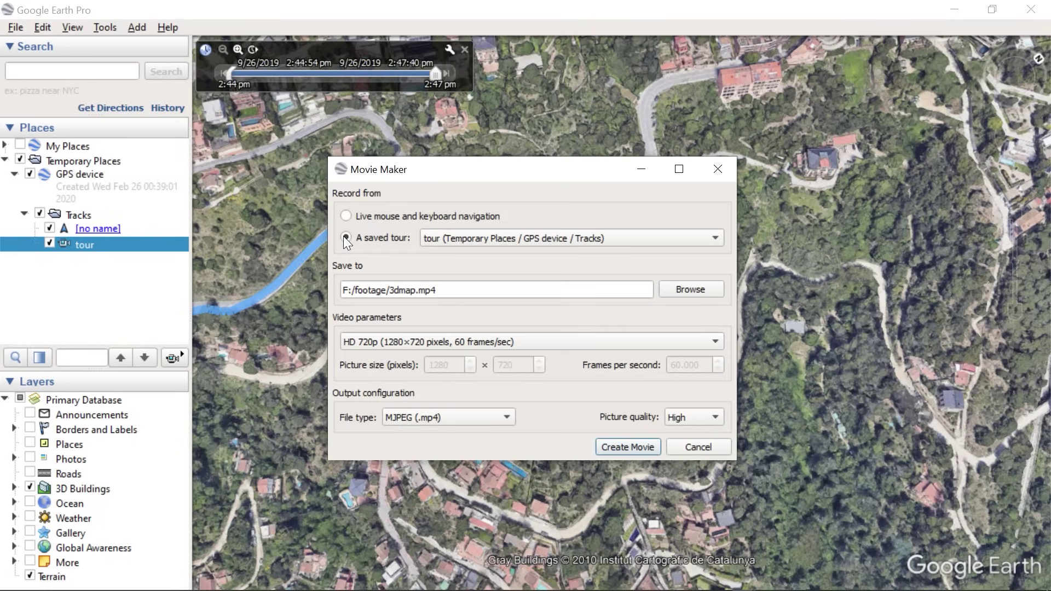
pyautogui.click(689, 290)
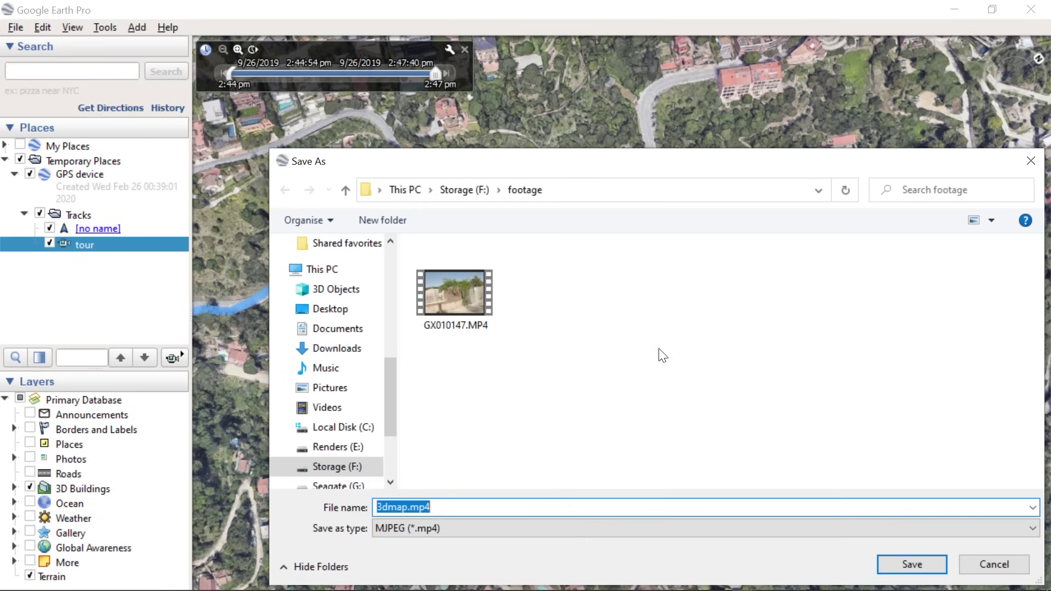
pyautogui.click(944, 572)
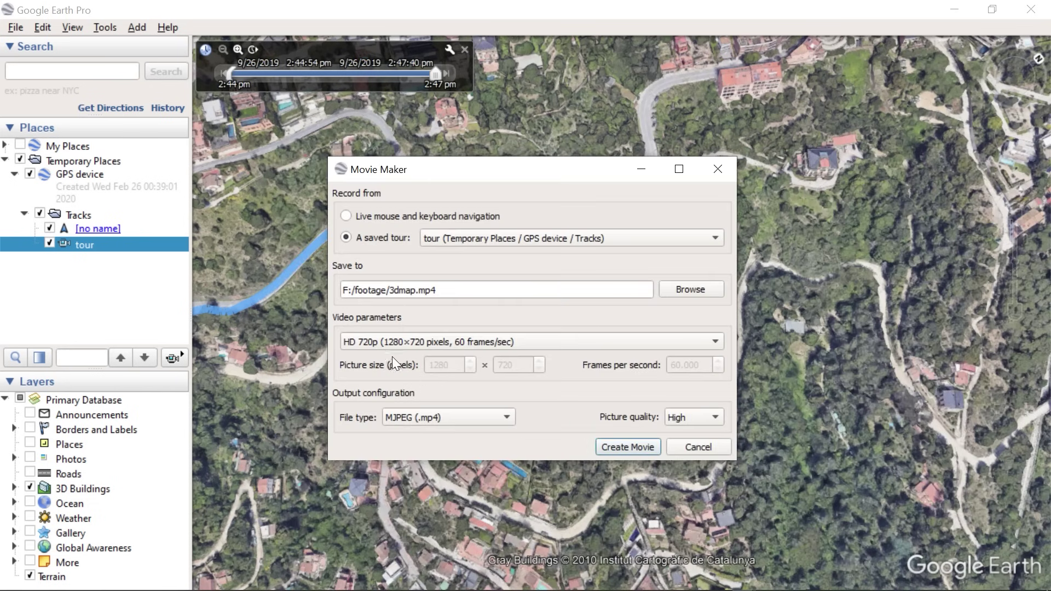
pyautogui.click(440, 341)
pyautogui.click(371, 259)
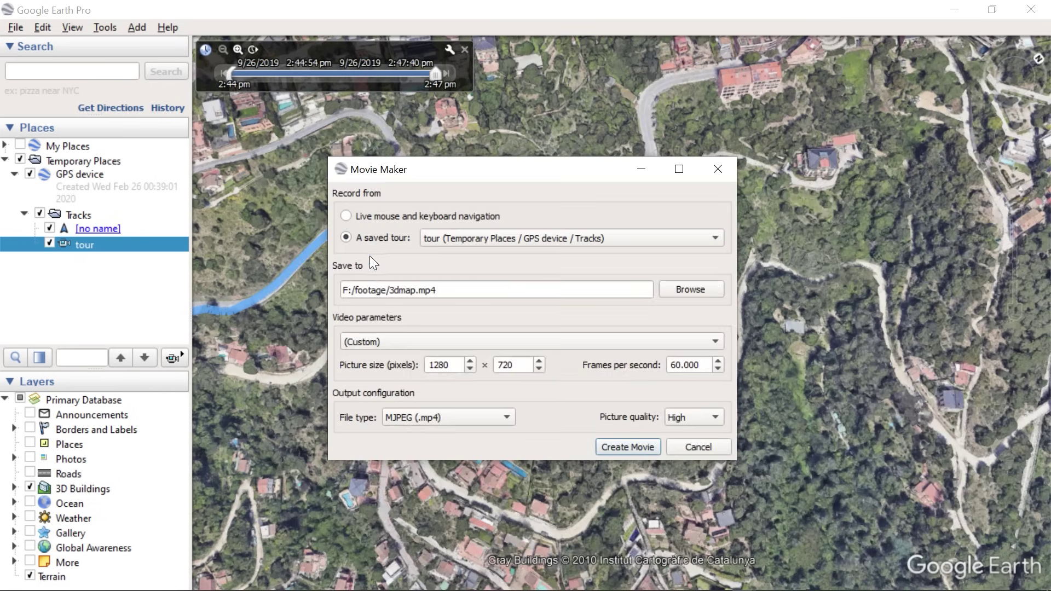
pyautogui.click(422, 361)
pyautogui.write('1920')
pyautogui.write('25')
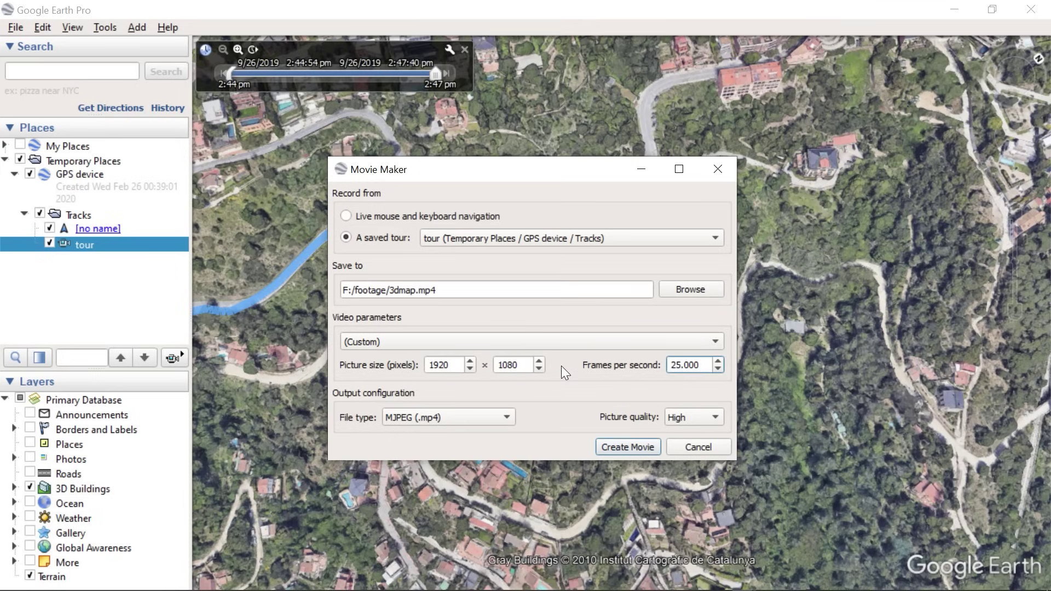
# Step: Render the tour as a Maximum-quality MJPEG (.mp4) movie, then quit discarding temporary places
pyautogui.click(447, 417)
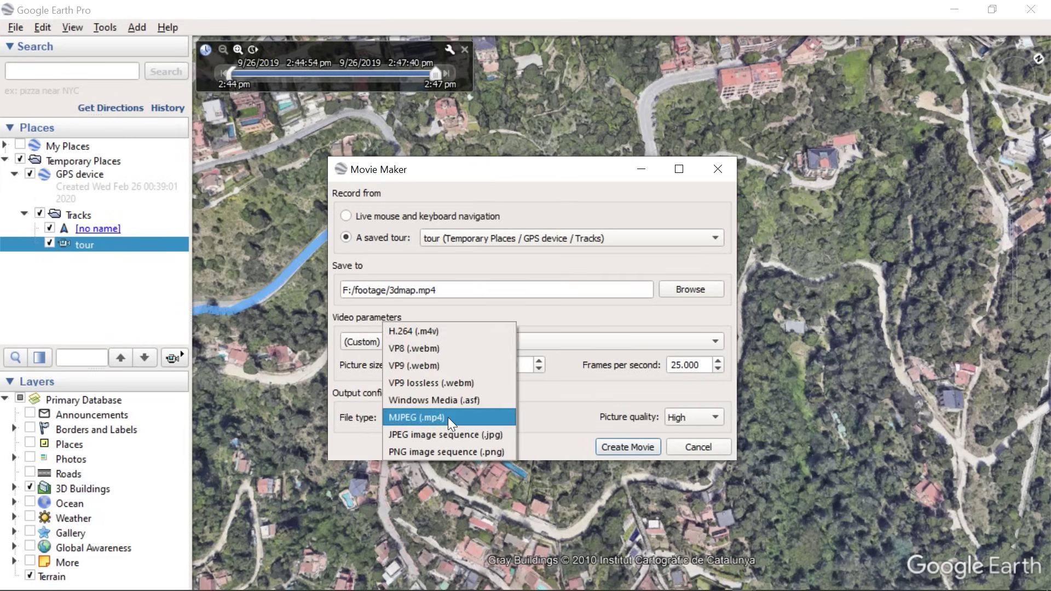
pyautogui.click(448, 417)
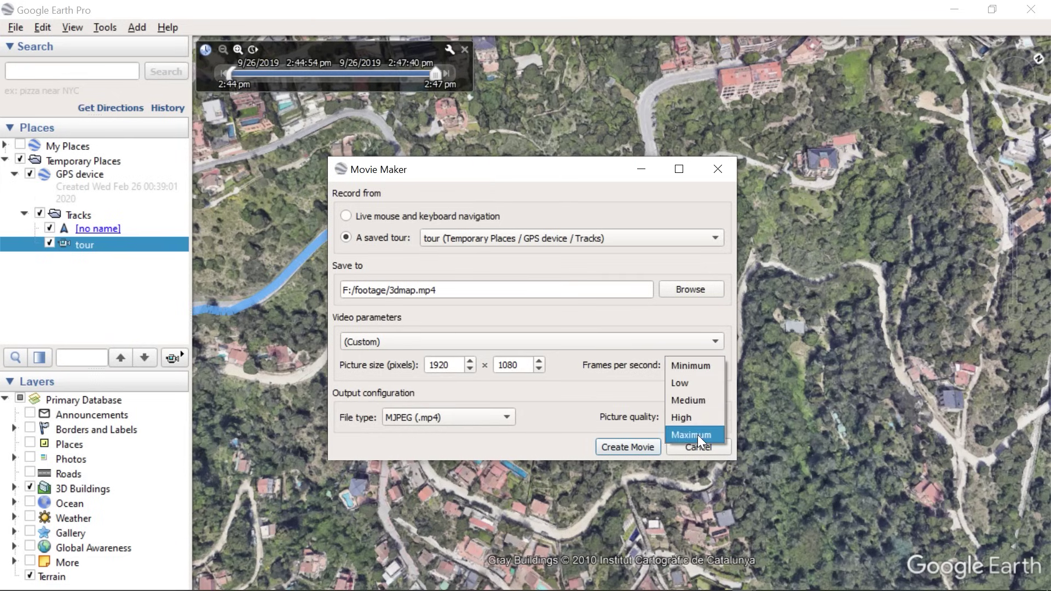
pyautogui.click(692, 434)
pyautogui.click(627, 447)
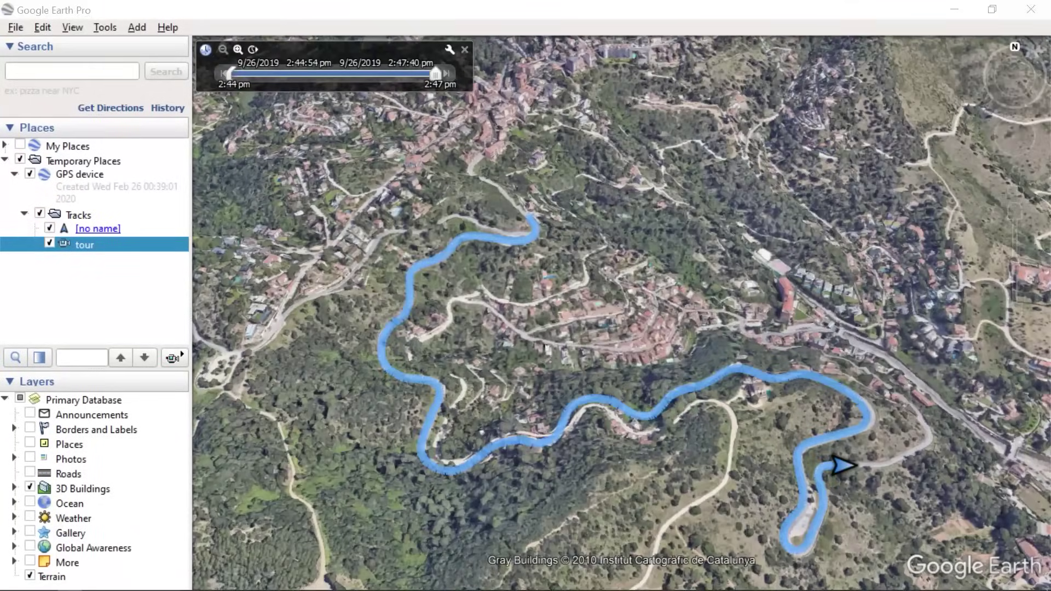
pyautogui.click(1029, 8)
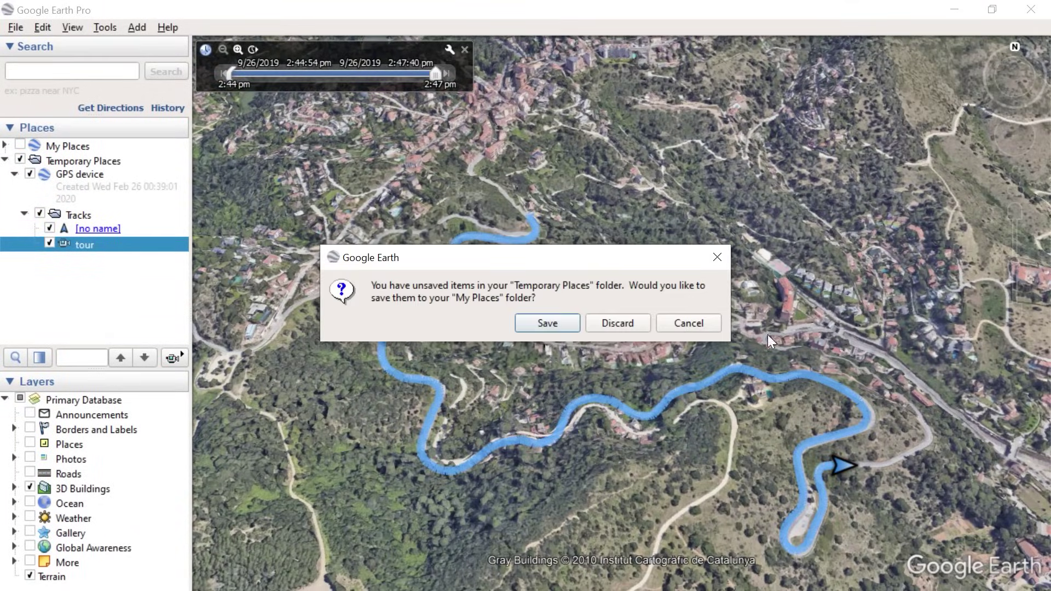
pyautogui.click(602, 323)
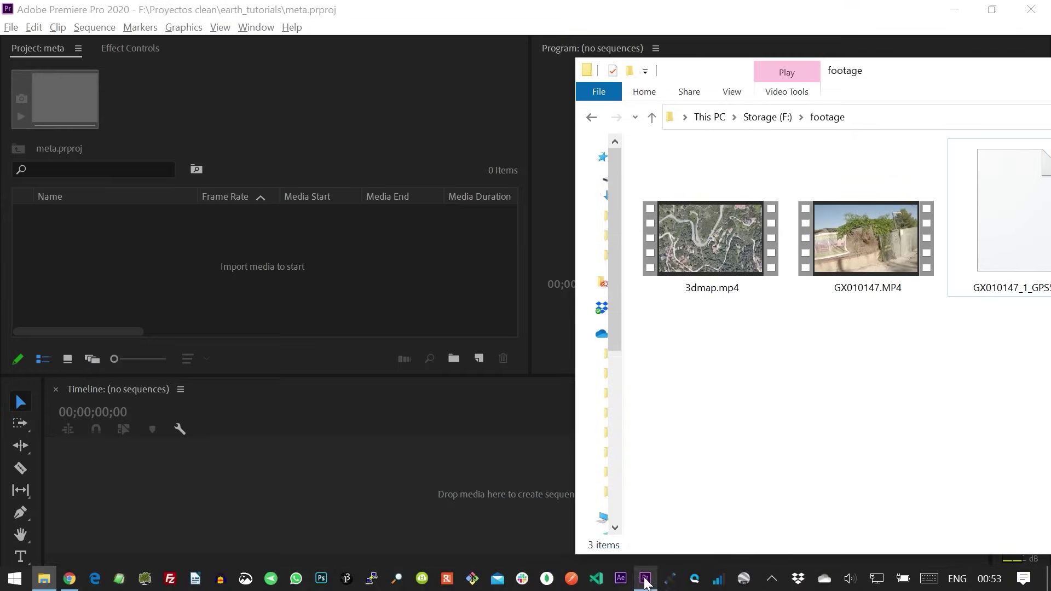
# Step: Drag 3dmap.mp4 and GX010147.MP4 from the footage folder into Premiere's Project panel
pyautogui.click(646, 579)
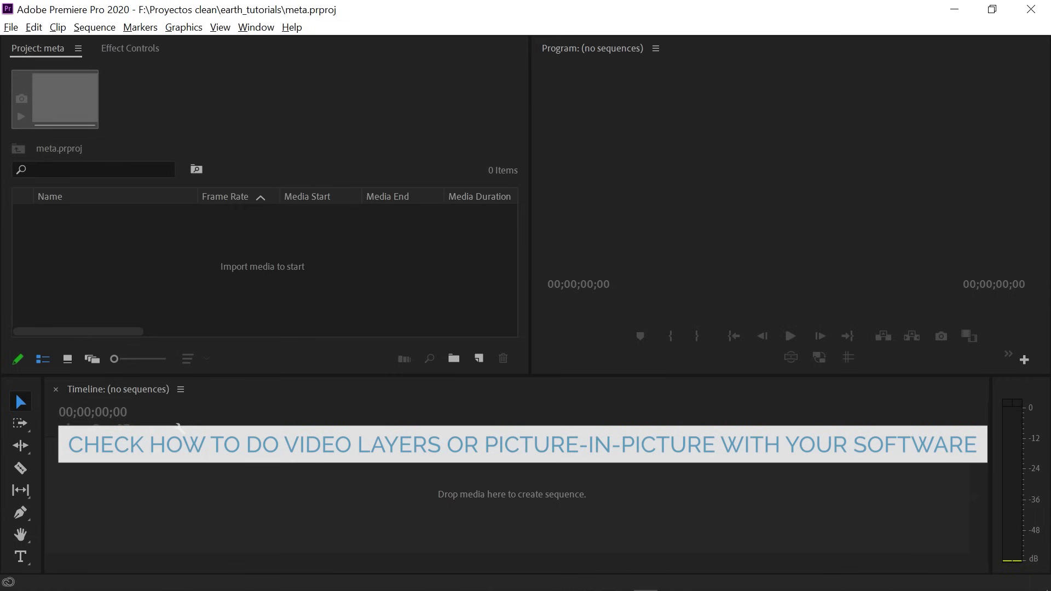
pyautogui.hotkey('alt', 'Tab')
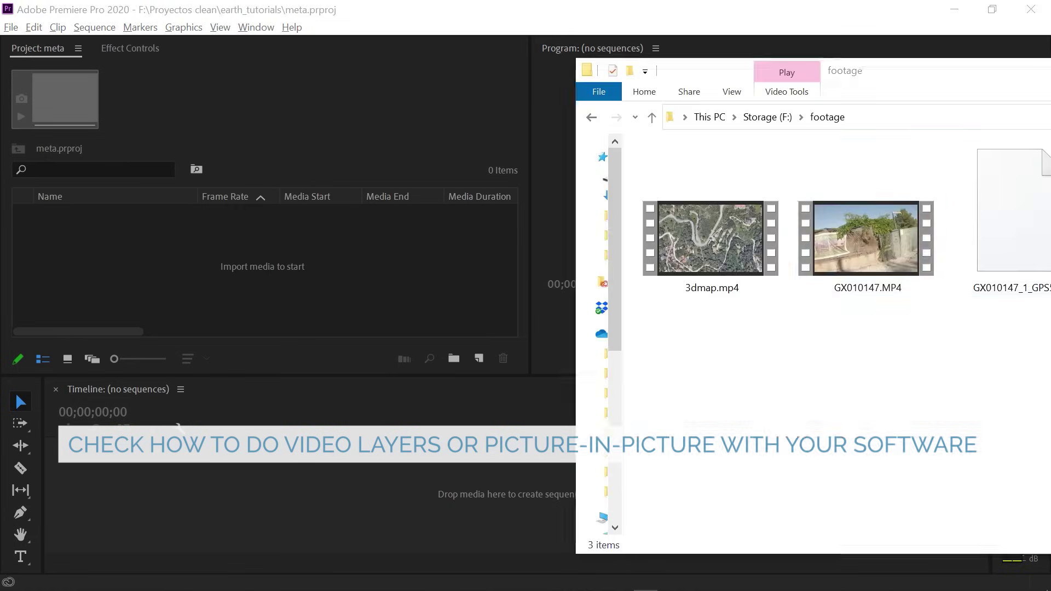
pyautogui.moveTo(920, 368); pyautogui.dragTo(114, 263)
# Step: Create a sequence from GX010147.MP4 and lay 3dmap.mp4 on track V2 above it
pyautogui.click(164, 69)
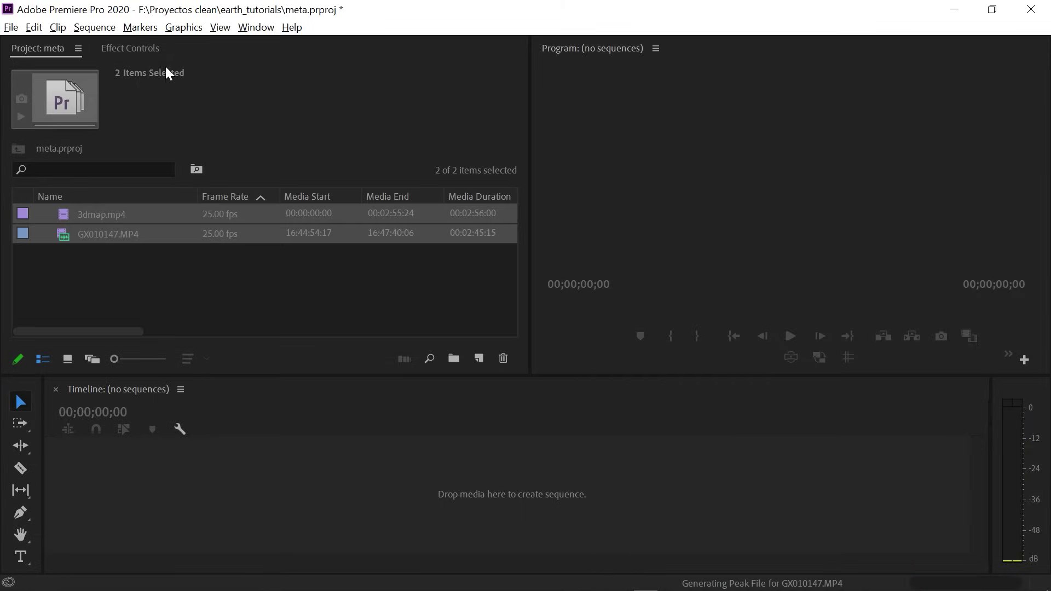
pyautogui.click(126, 271)
pyautogui.click(62, 234)
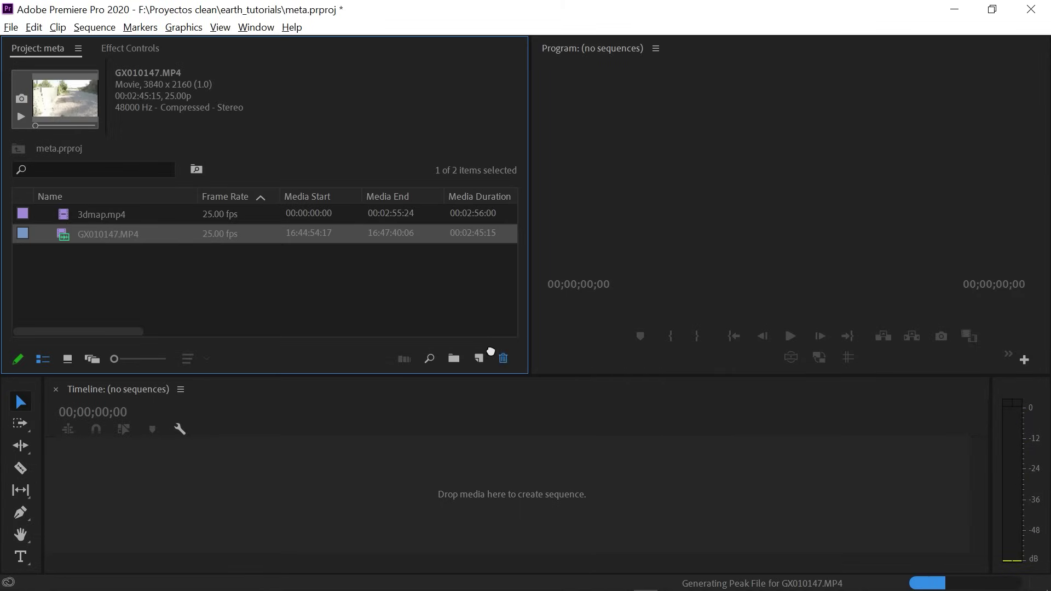
pyautogui.moveTo(480, 359); pyautogui.dragTo(479, 359)
pyautogui.click(64, 214)
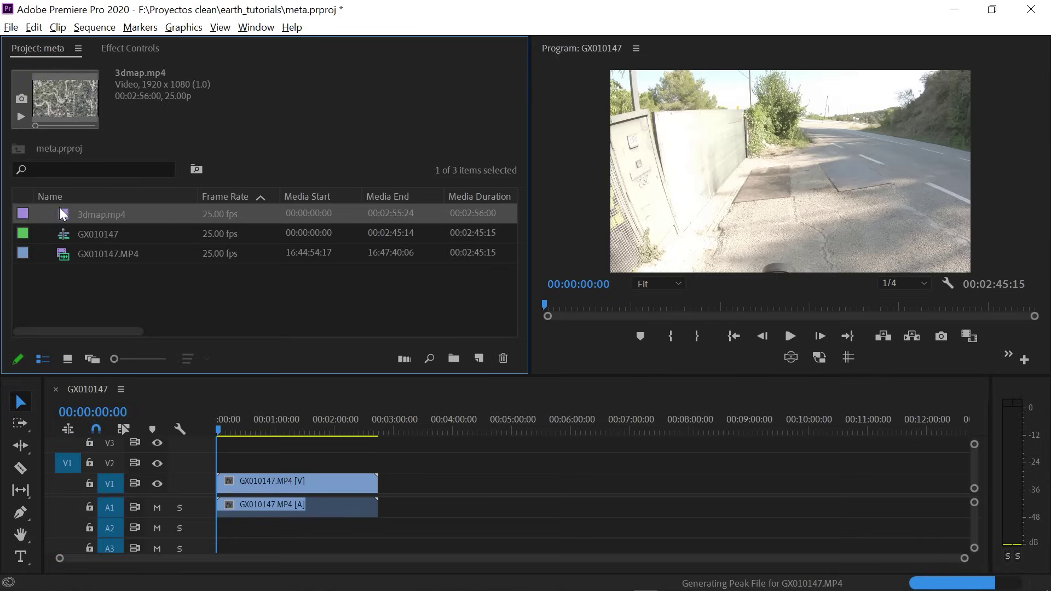
pyautogui.moveTo(219, 323); pyautogui.dragTo(189, 471)
pyautogui.moveTo(965, 558); pyautogui.dragTo(453, 474)
# Step: Scale the map overlay to 92% and place it at position 2896, 561
pyautogui.click(453, 464)
pyautogui.click(124, 49)
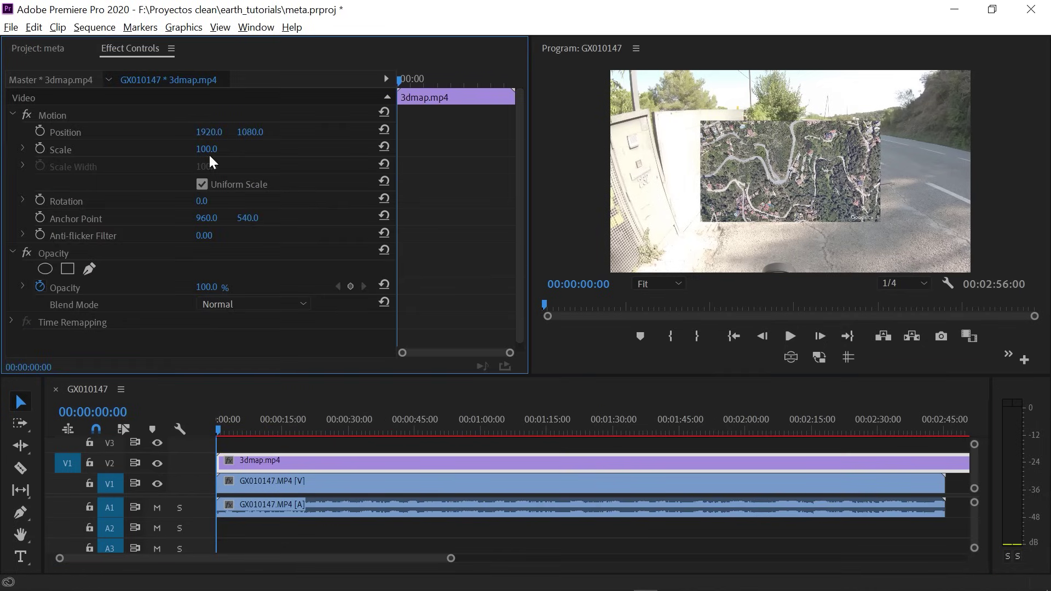
pyautogui.moveTo(206, 148); pyautogui.dragTo(190, 149)
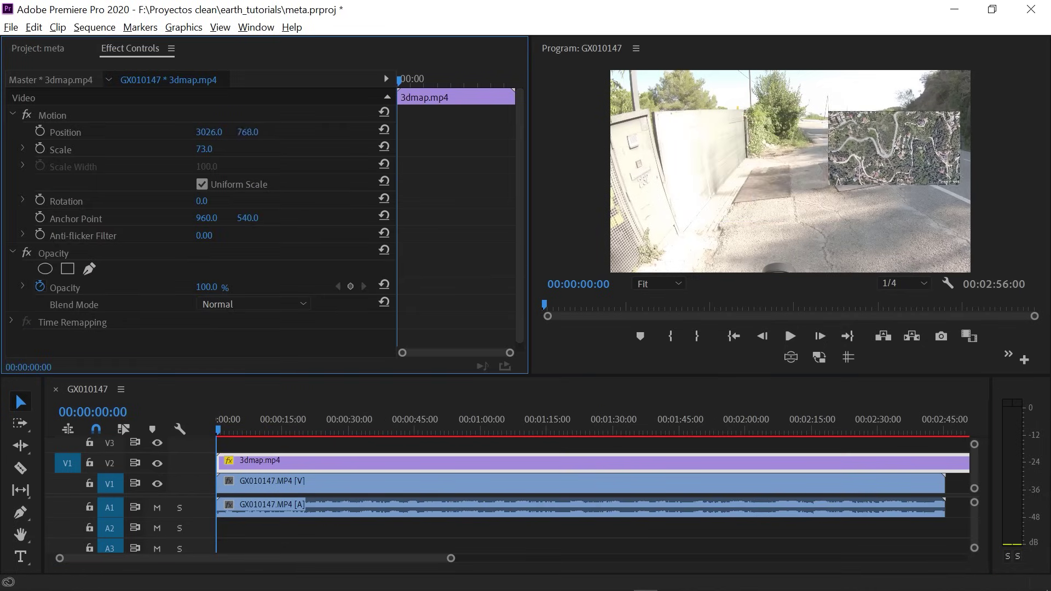
pyautogui.moveTo(206, 155); pyautogui.dragTo(217, 155)
pyautogui.click(326, 425)
pyautogui.click(347, 441)
pyautogui.press('space')
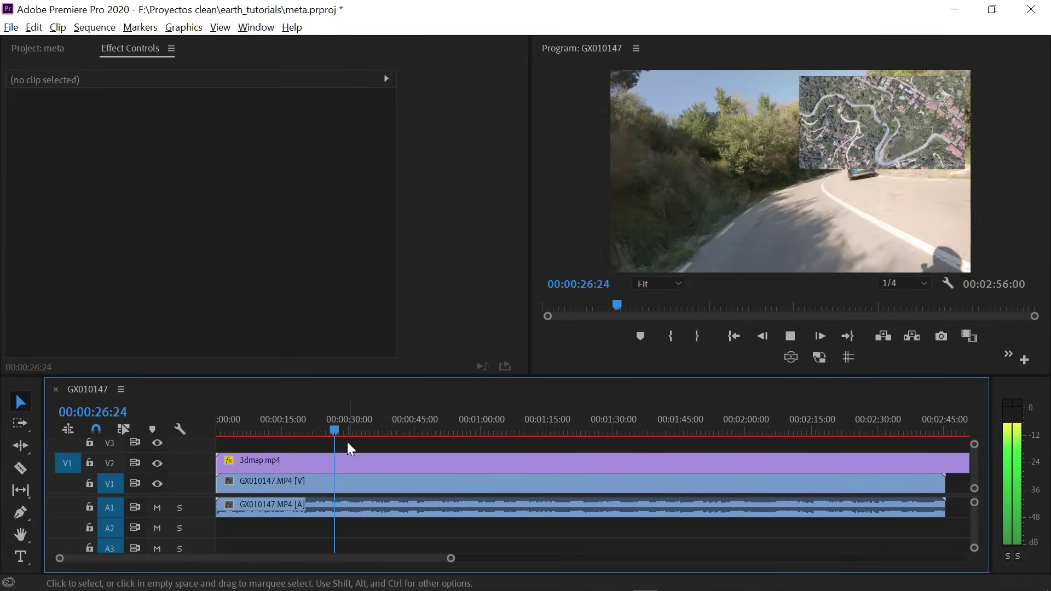
pyautogui.press('space')
pyautogui.press('space')
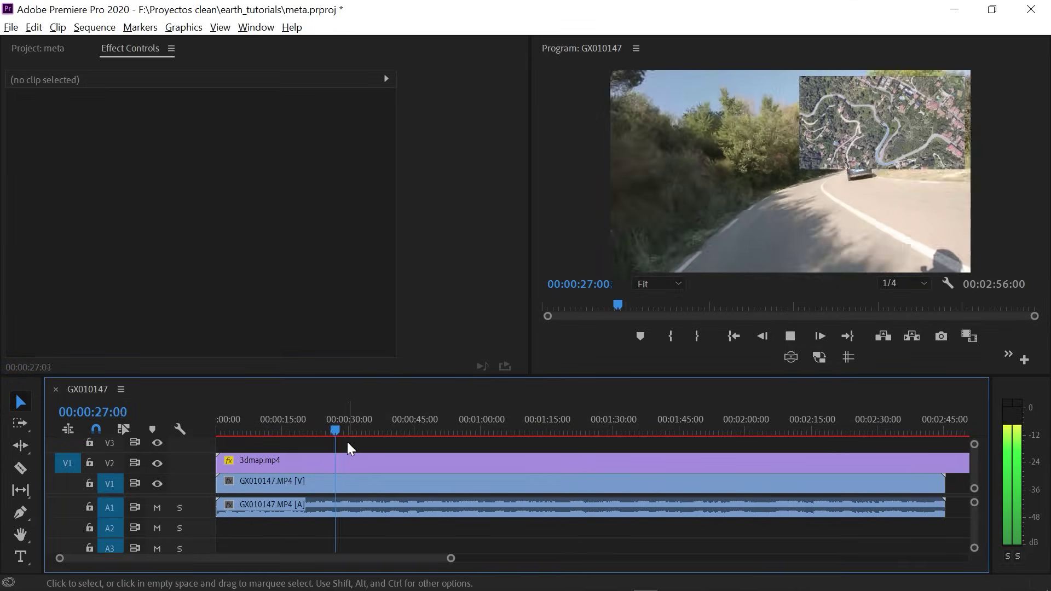
pyautogui.click(477, 428)
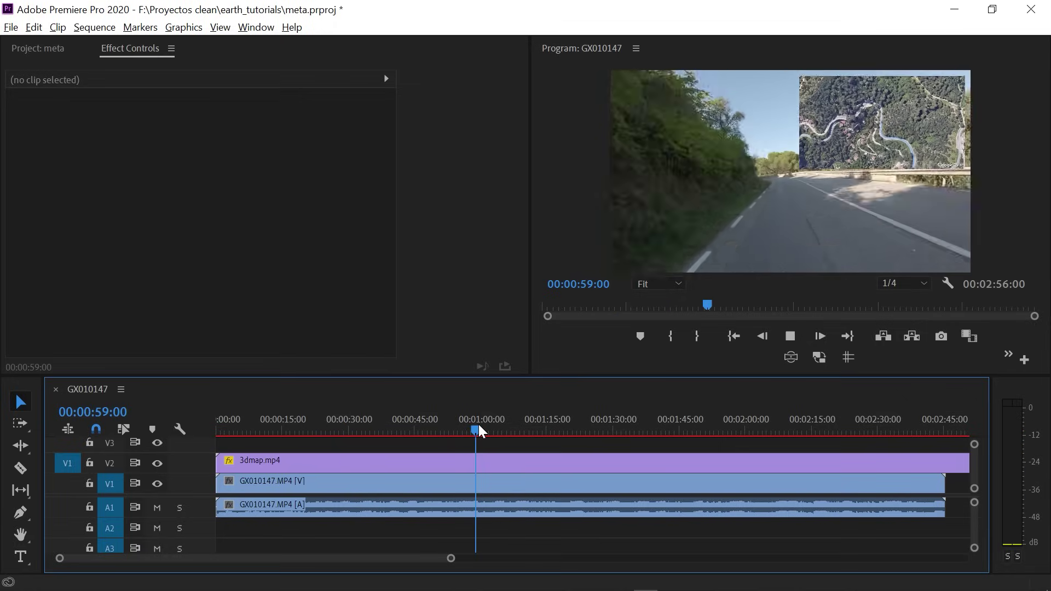
pyautogui.press('space')
pyautogui.press('space')
pyautogui.press('space')
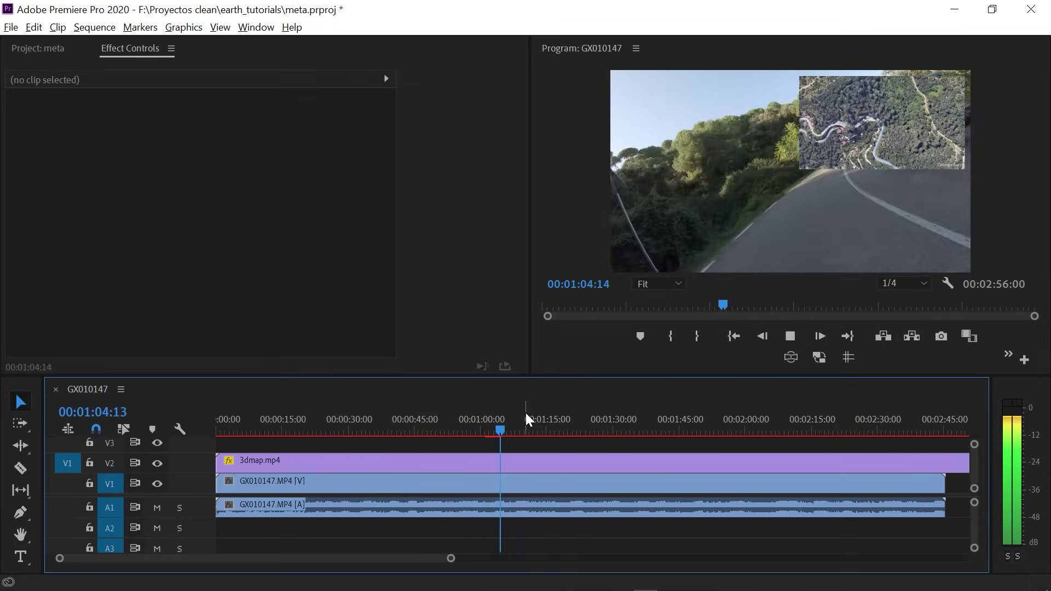
pyautogui.press('space')
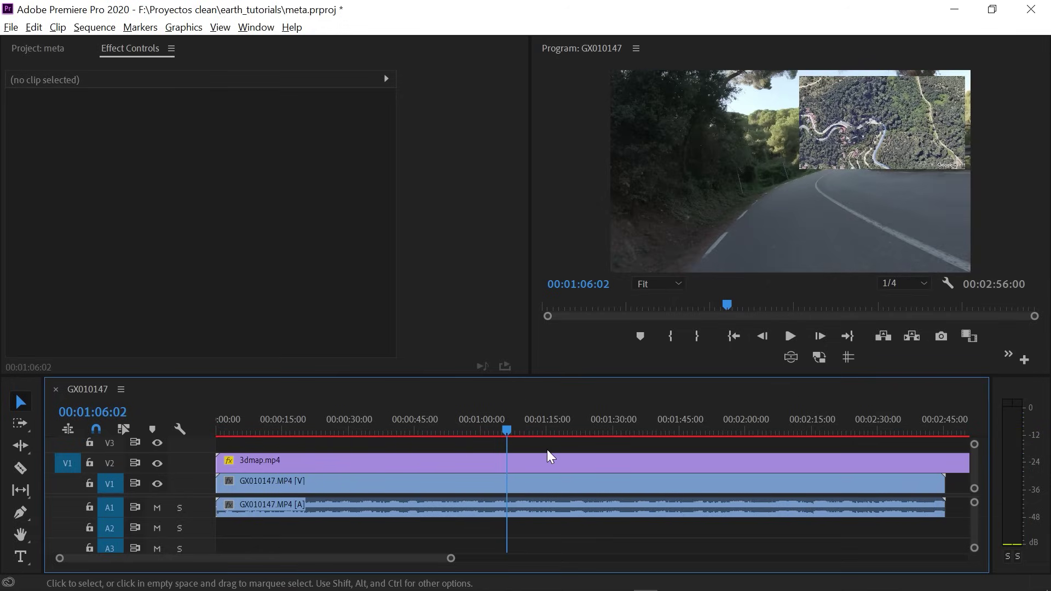
pyautogui.click(522, 467)
pyautogui.moveTo(529, 472)
pyautogui.mouseDown()
pyautogui.moveTo(580, 467)
pyautogui.moveTo(525, 465)
pyautogui.mouseUp()
pyautogui.hotkey('ctrl', 'shift', 'a')
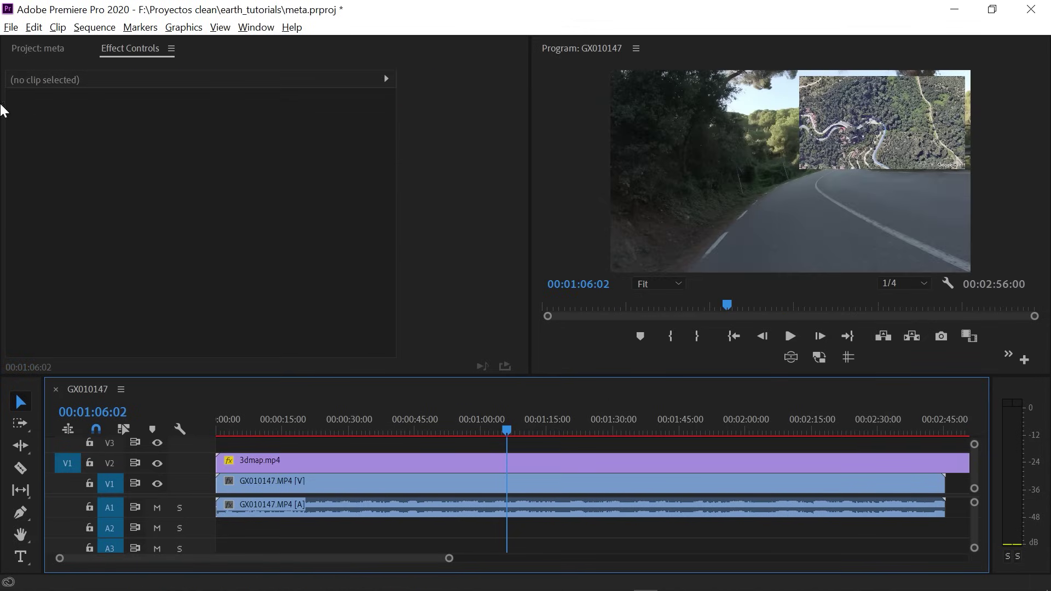
# Step: Export the GX010147 sequence as H.264 to F:\footage\out.mp4 and start encoding
pyautogui.click(11, 27)
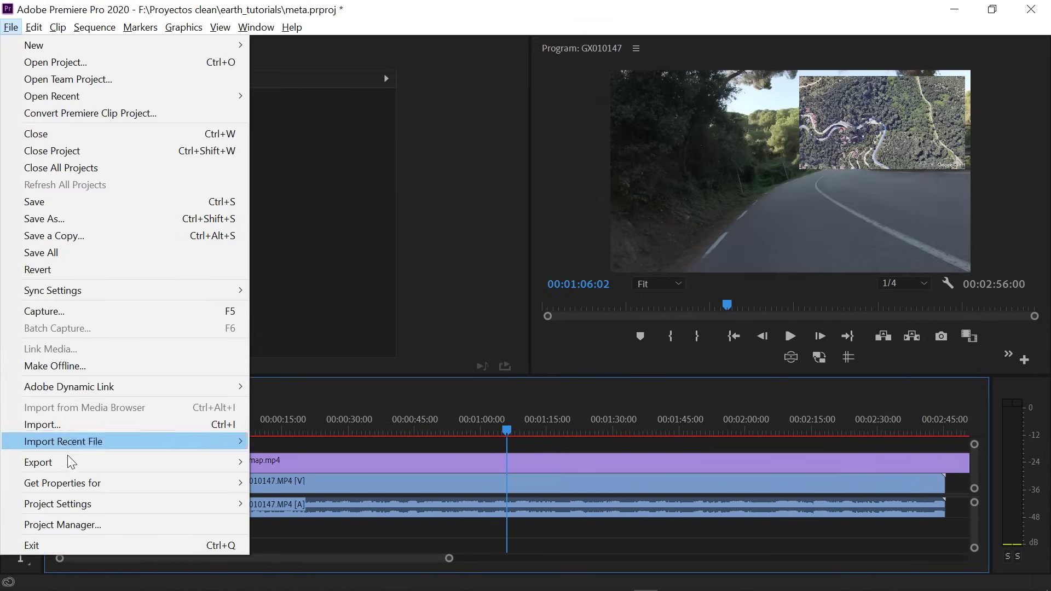
pyautogui.moveTo(195, 463)
pyautogui.click(328, 275)
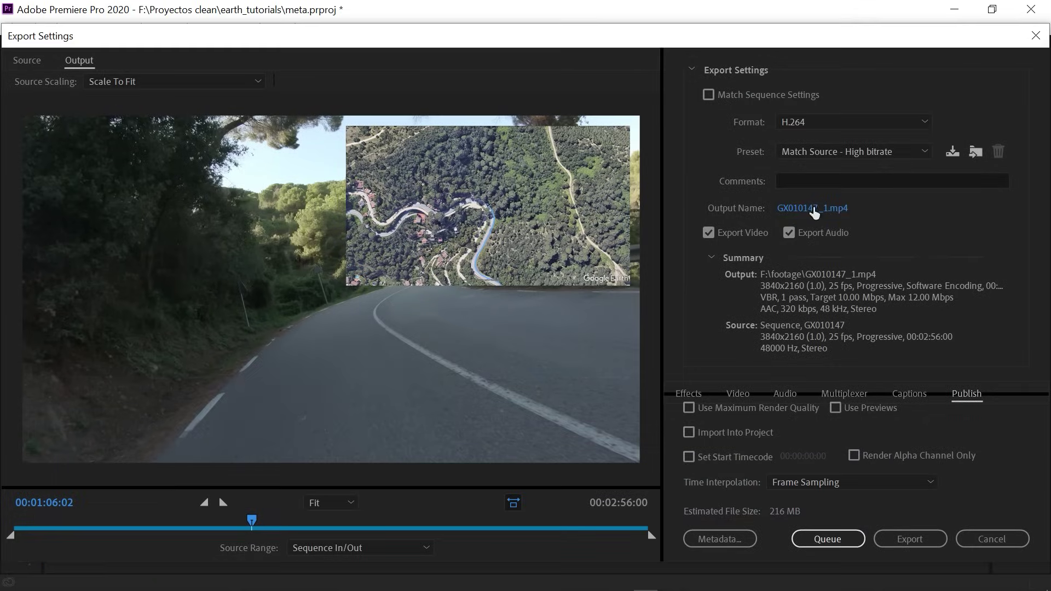
pyautogui.click(814, 211)
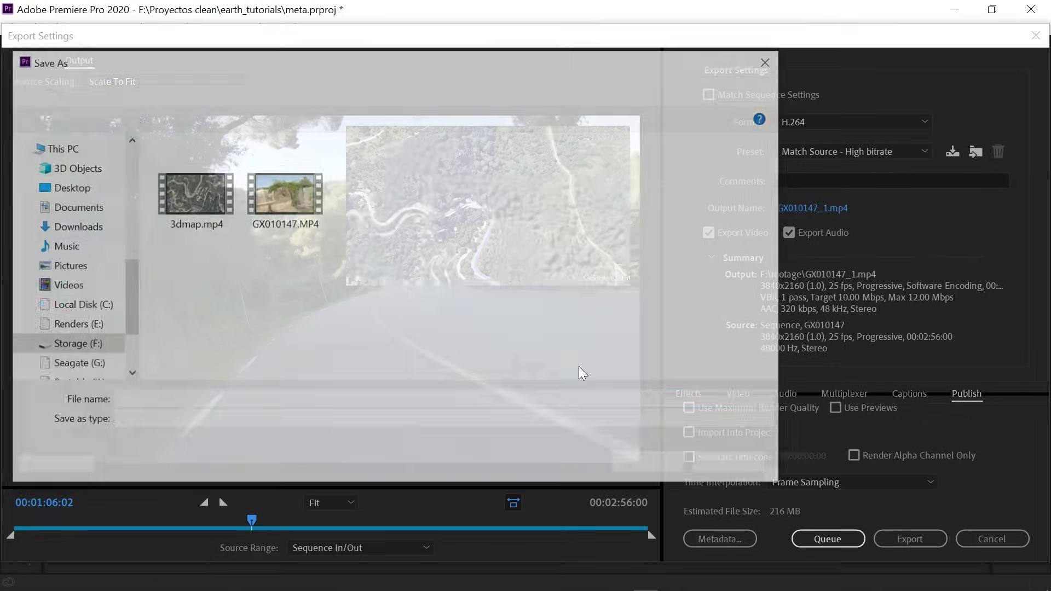
pyautogui.press('Return')
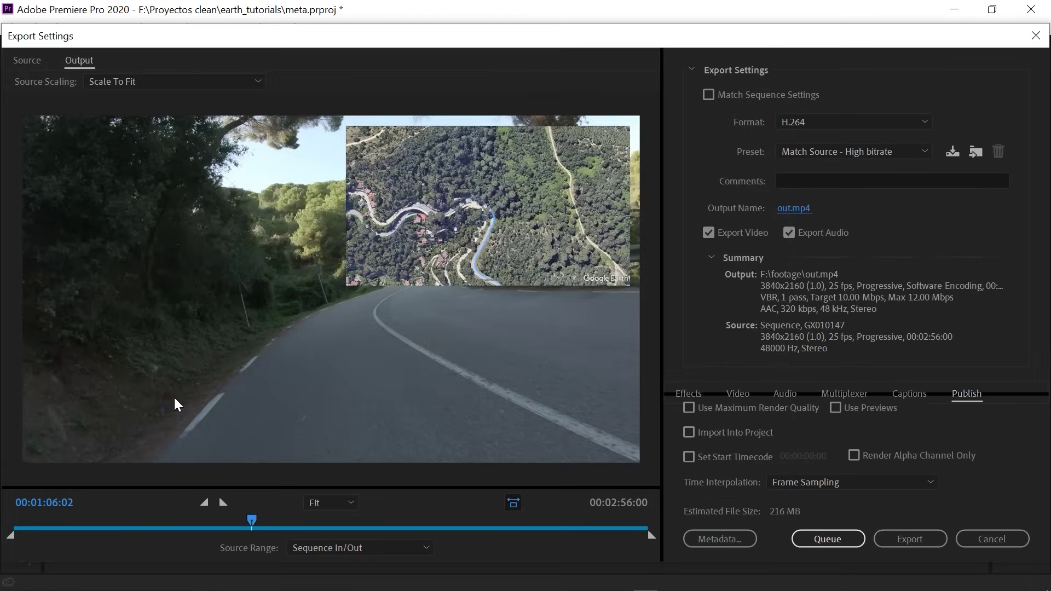
pyautogui.click(897, 540)
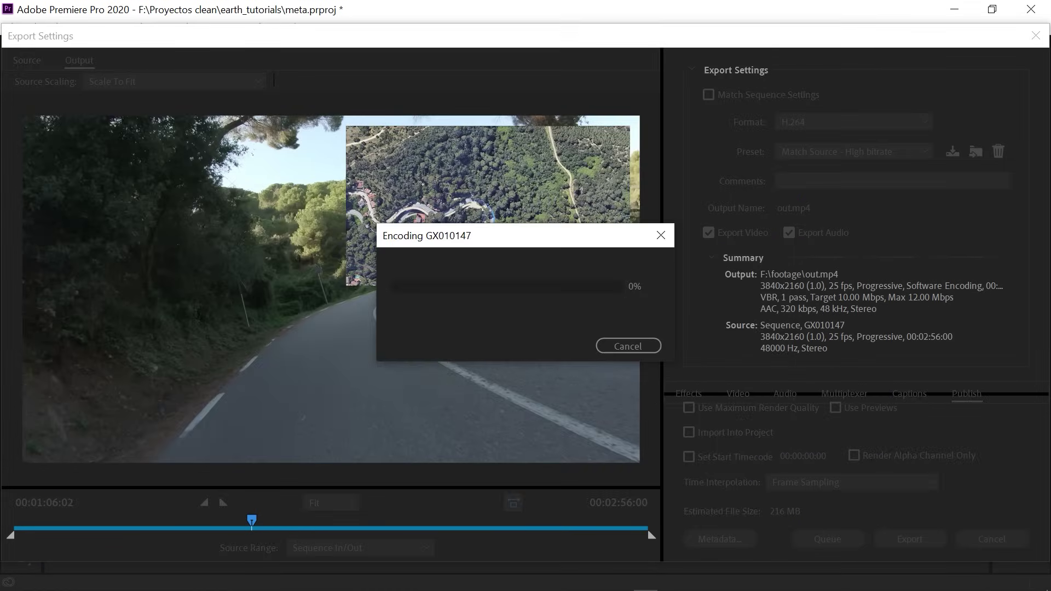